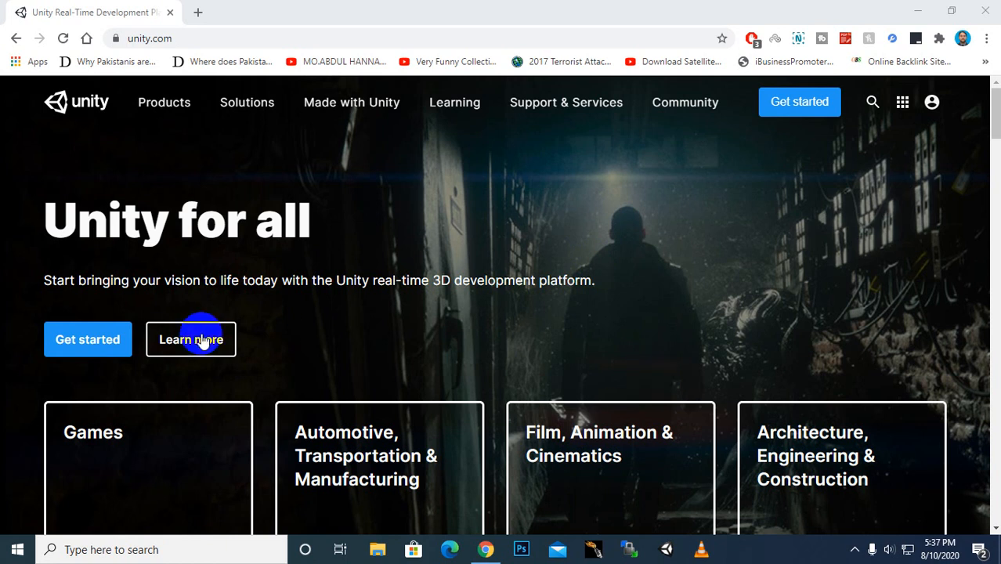
Step: Navigate from unity.com's Get started through the store menu to the Unity Personal product page
left_click(98, 343)
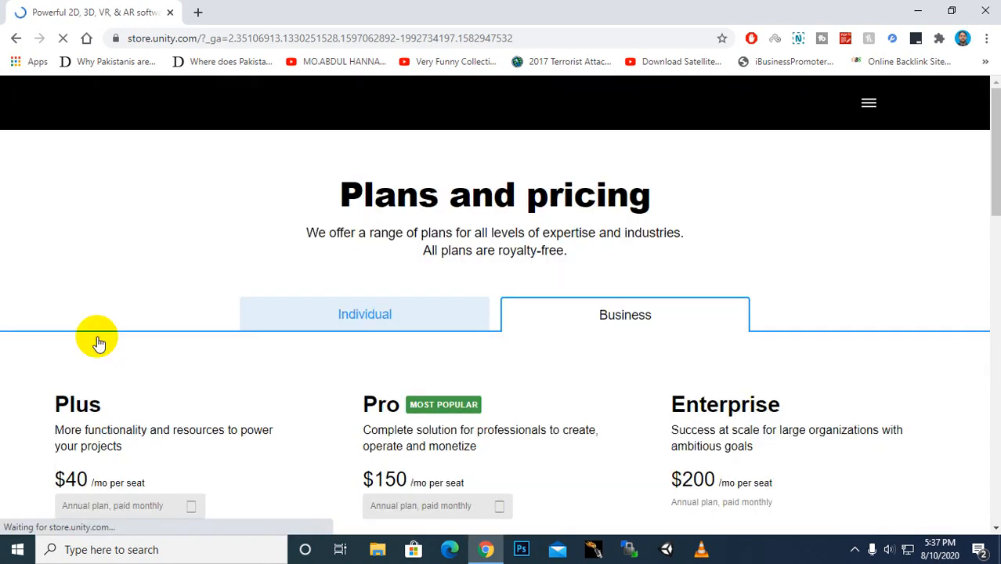
left_click(621, 227)
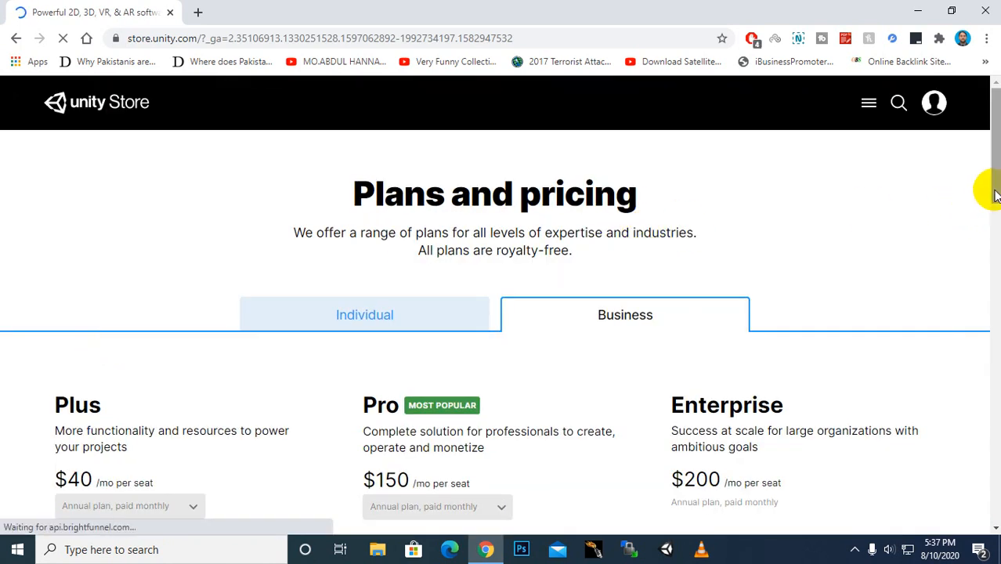
mouse_move(991, 190)
left_mouse_down()
mouse_move(985, 283)
mouse_move(990, 196)
left_mouse_up()
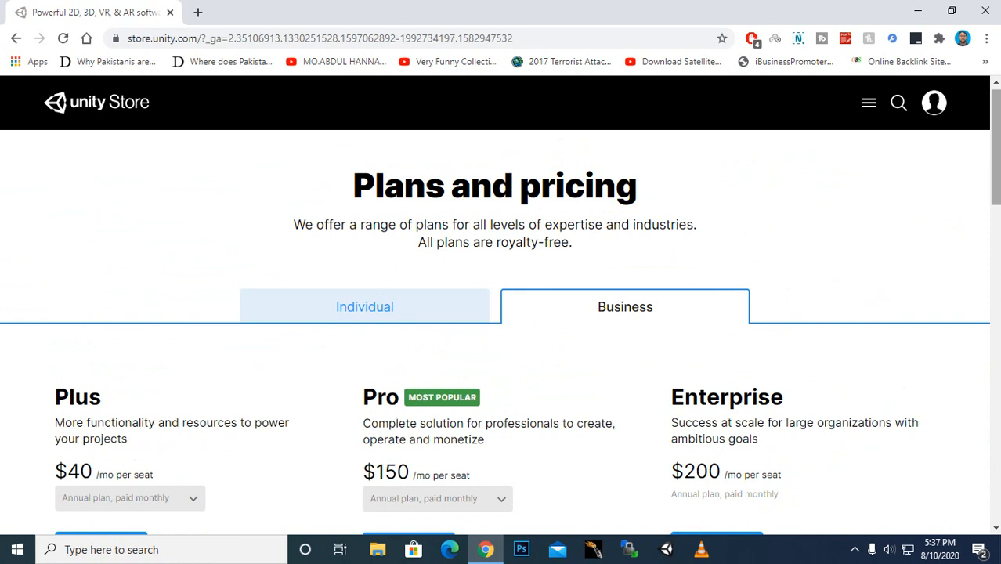
left_click(867, 102)
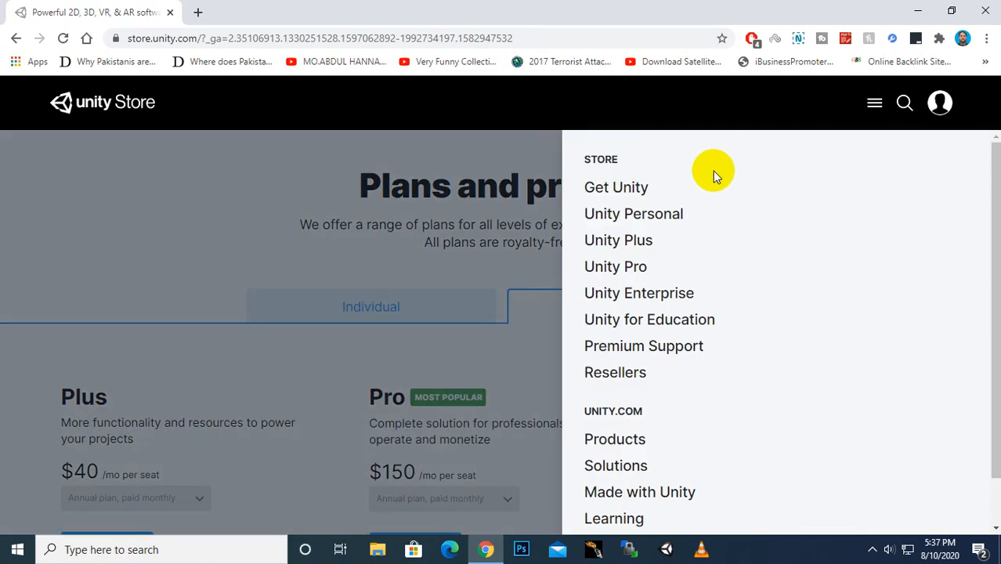
left_click(624, 215)
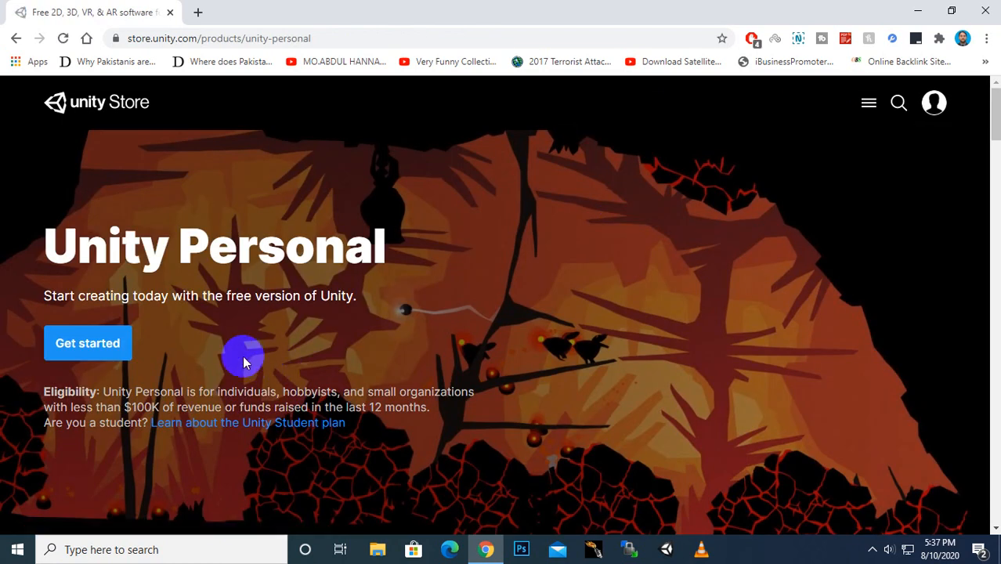
Step: Open the returning-user Unity Personal download page and tick the eligibility terms checkbox
left_click(110, 346)
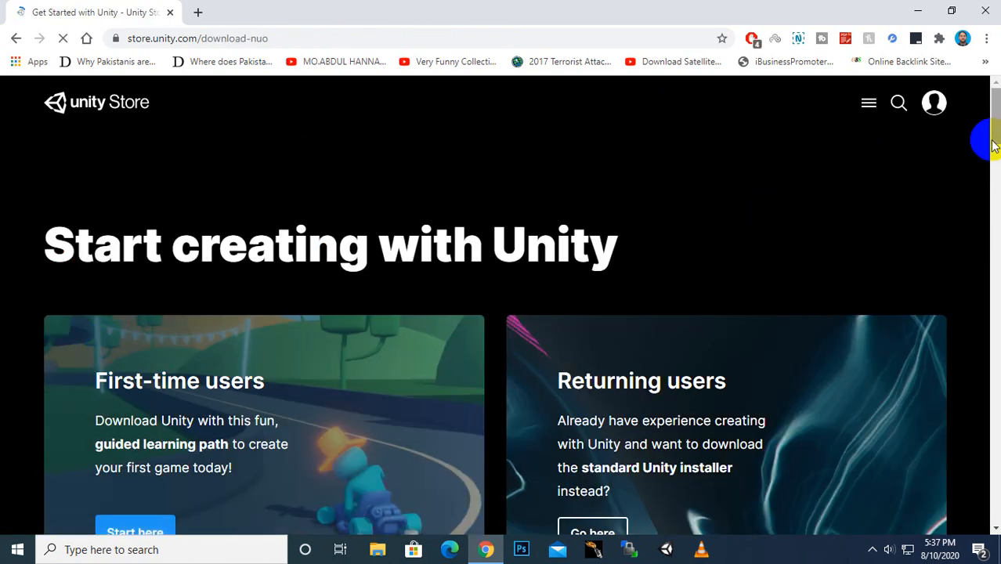
left_click_drag(991, 141, 995, 168)
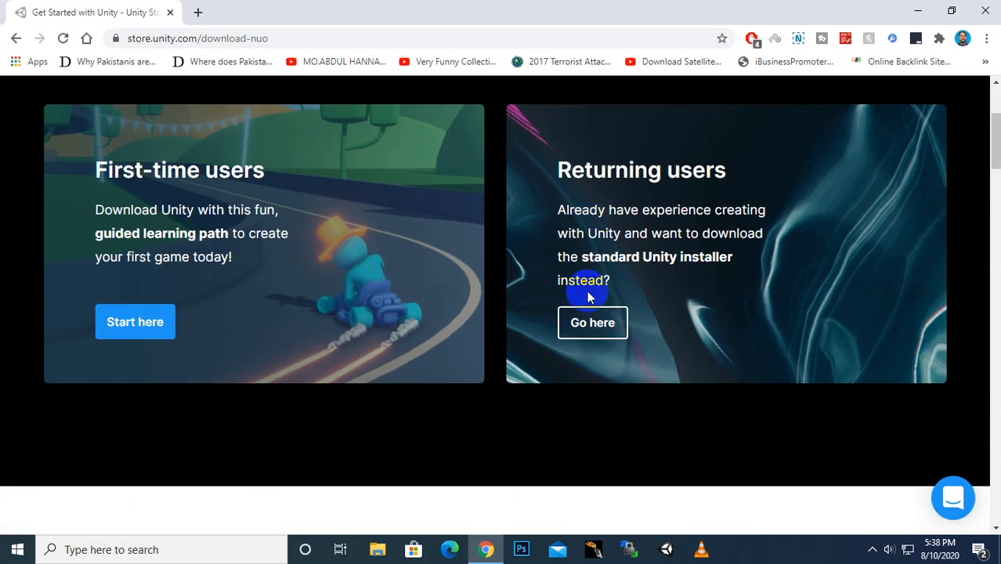
left_click(589, 330)
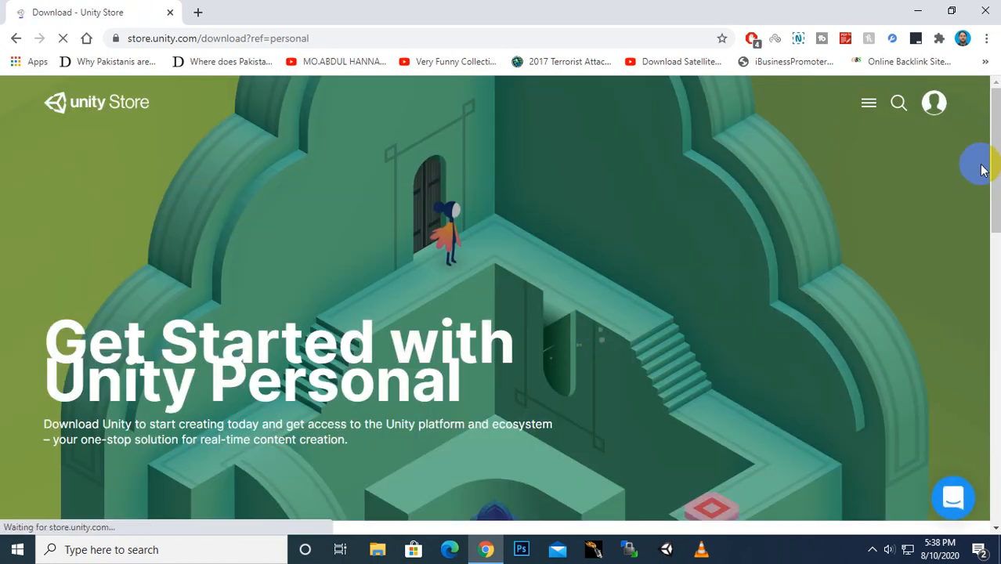
scroll(993, 171, "down", 3)
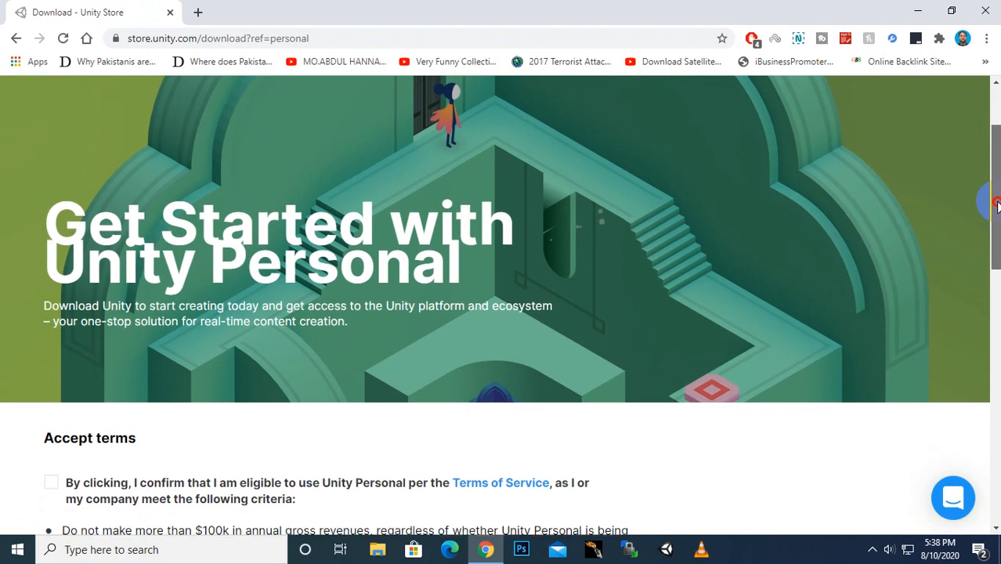
scroll(993, 170, "down", 2)
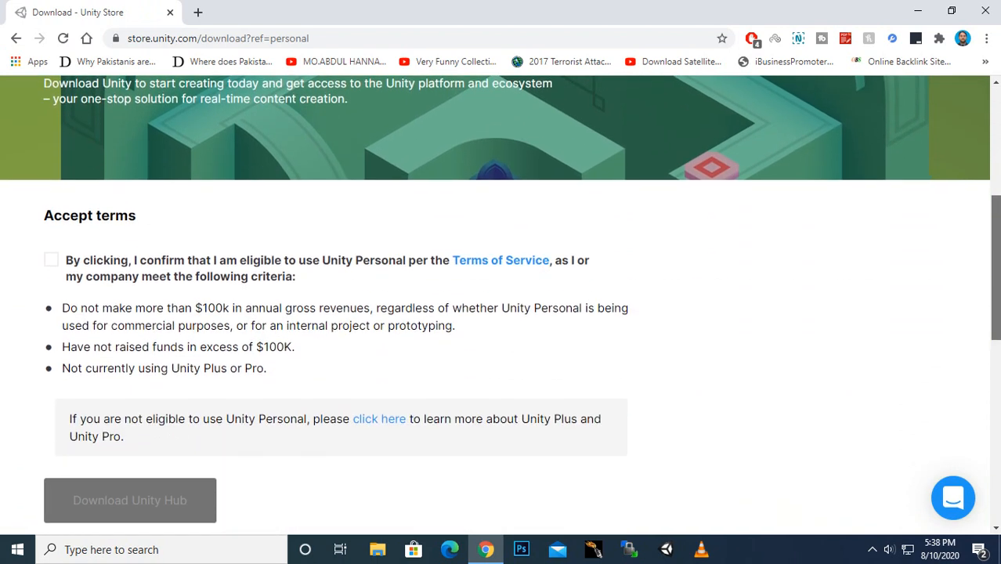
scroll(996, 316, "down", 2)
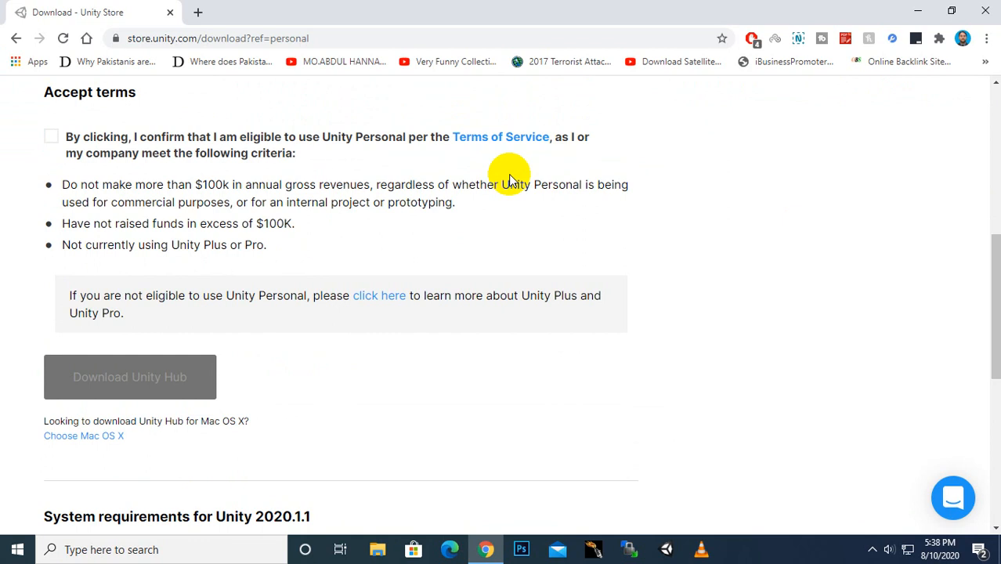
left_click(55, 141)
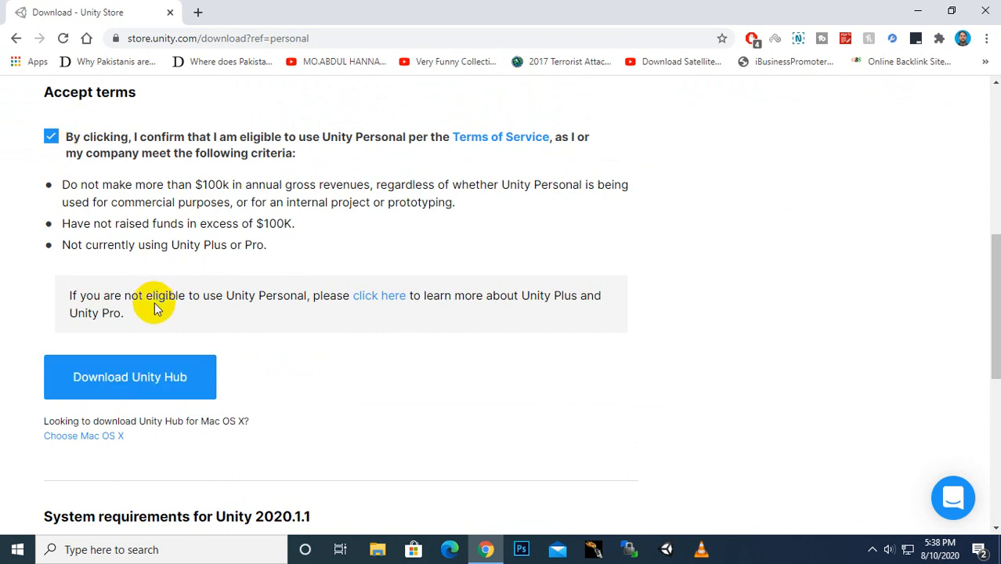
Step: Download UnityHubSetup.exe, keep it despite the warning, and run it from the download bar
left_click(147, 389)
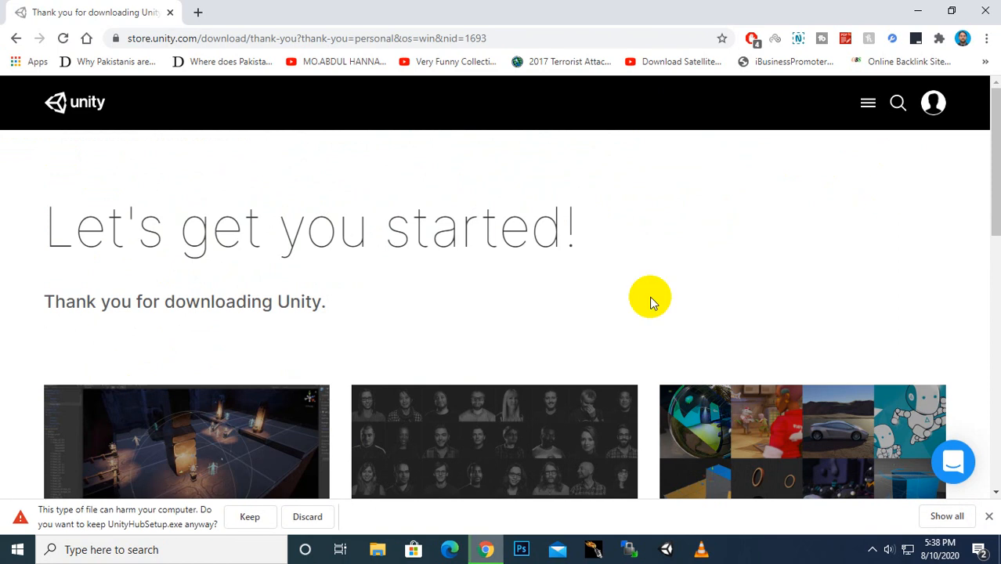
left_click(249, 518)
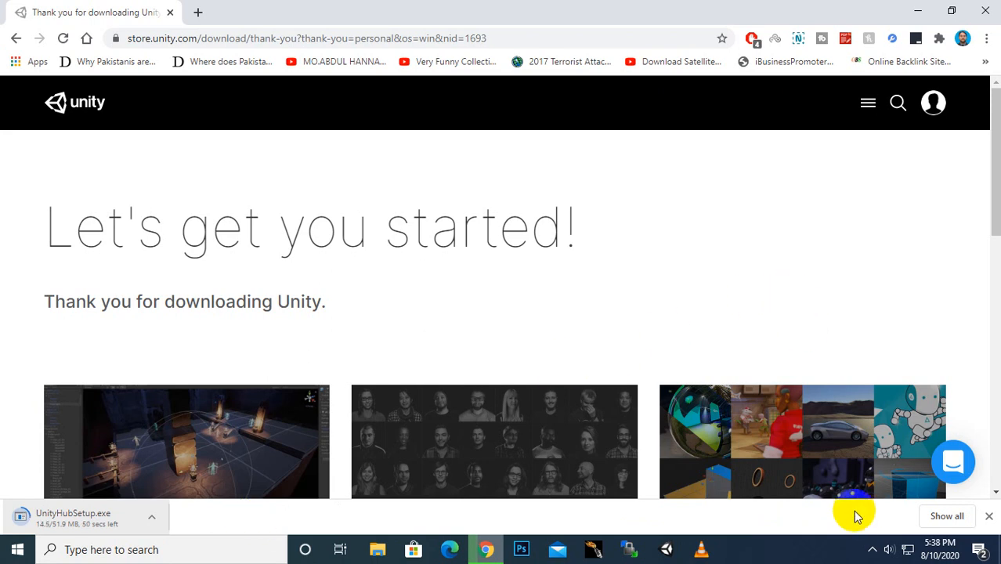
left_click(872, 549)
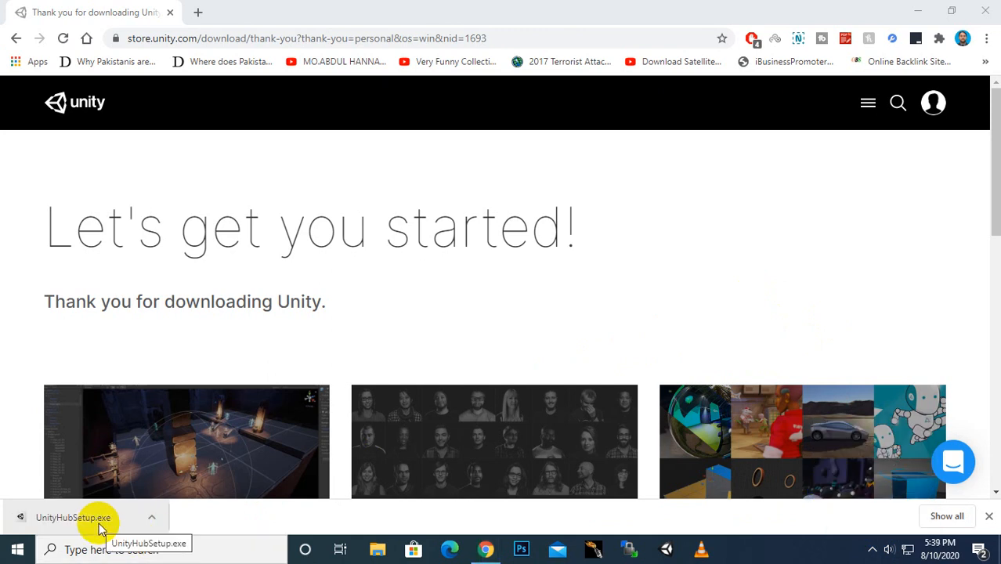
left_click(72, 518)
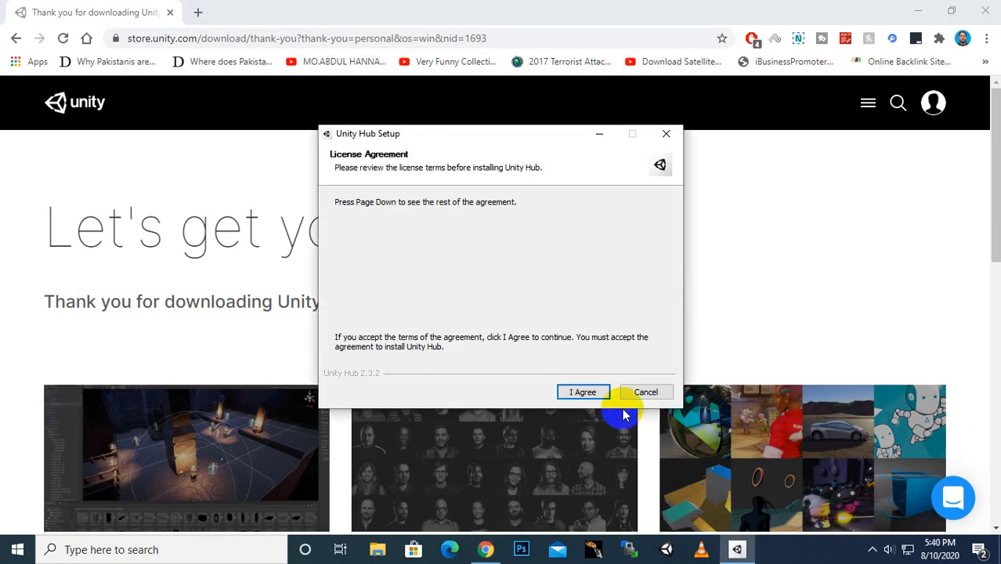
Step: Install Unity Hub to C:\Program Files\Unity Hub, finish with Run Unity Hub checked, and close Chrome
left_click(584, 392)
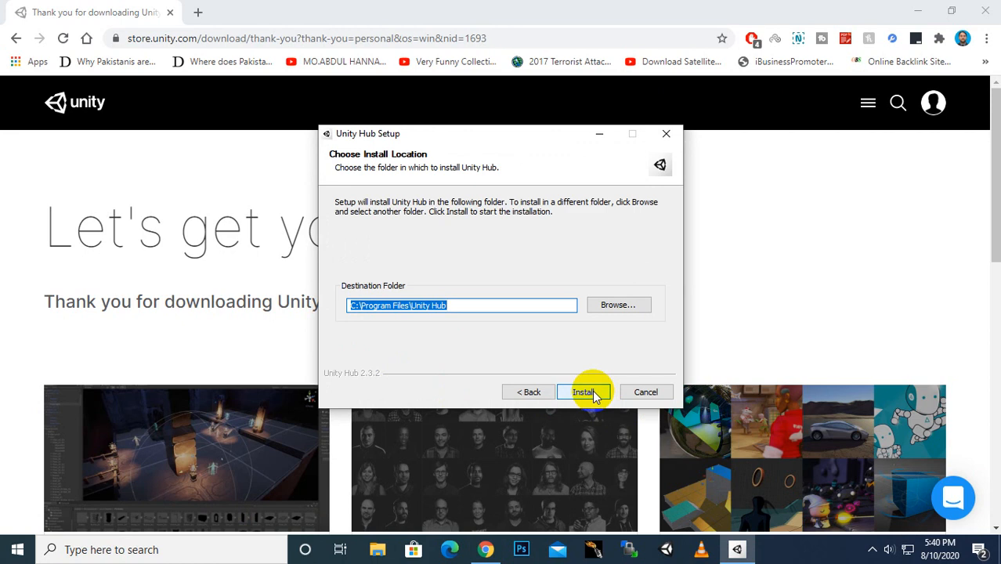
left_click(592, 390)
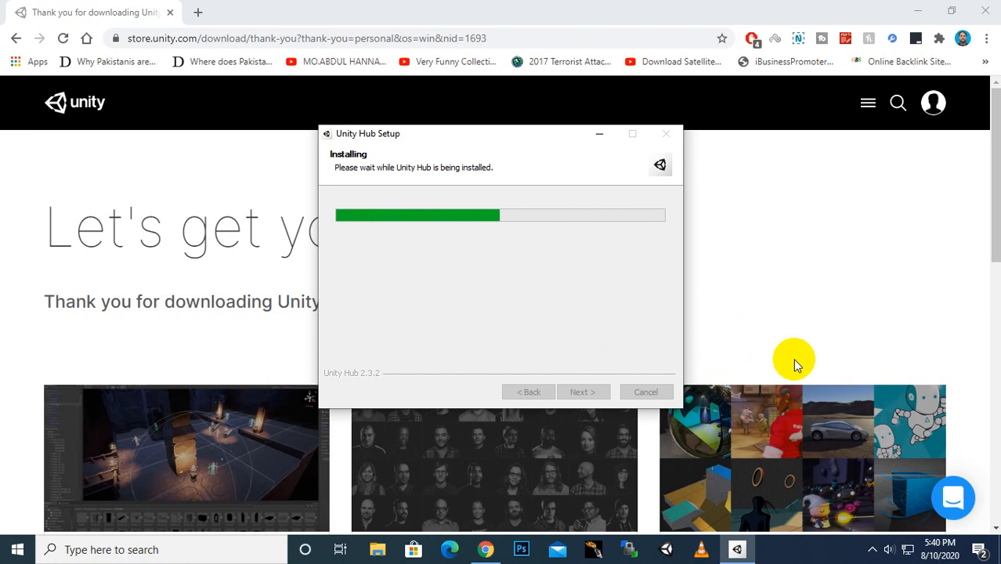
left_click(869, 550)
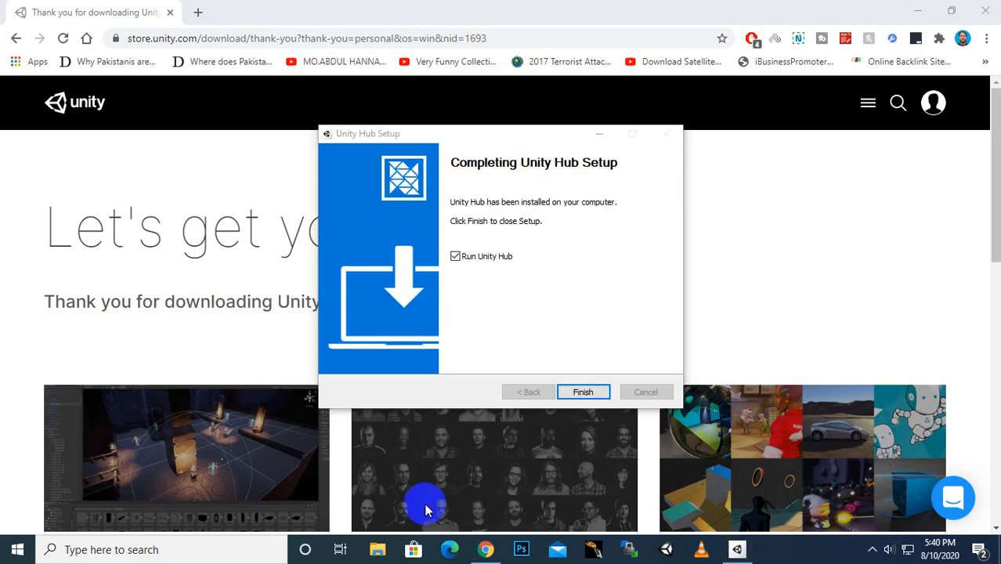
left_click(566, 394)
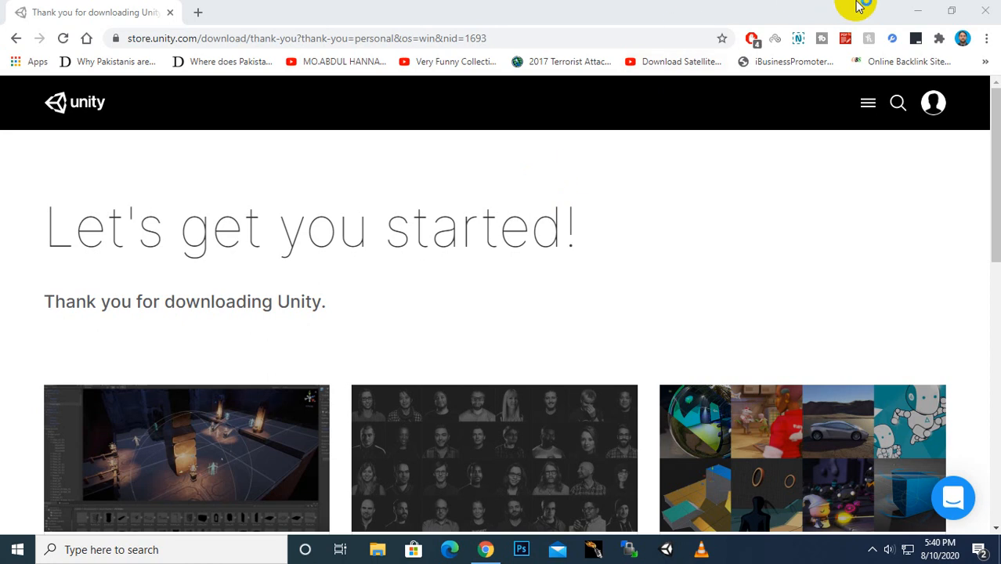
left_click(984, 10)
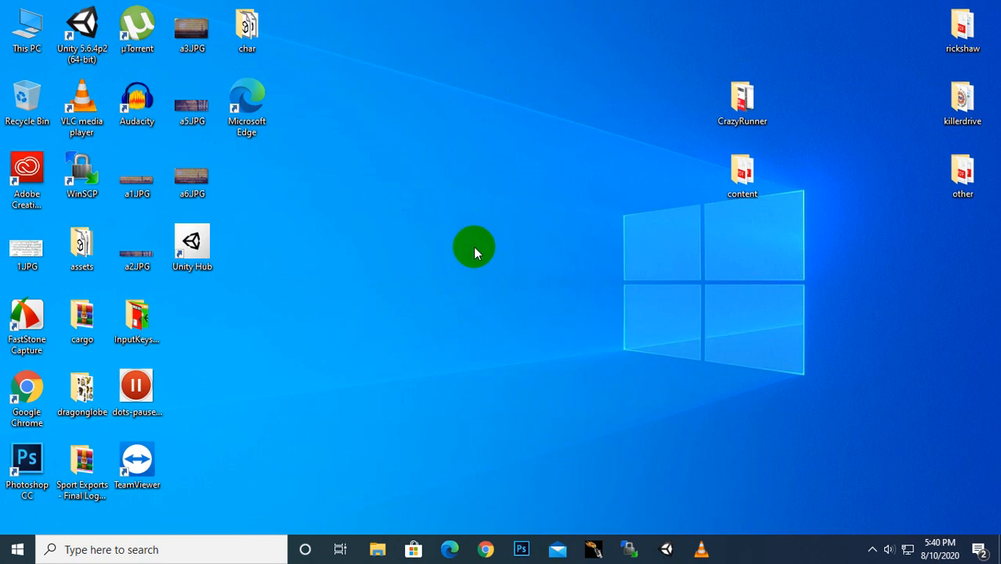
Step: Launch Unity Hub from the desktop icon and allow it through the Windows firewall
double_click(197, 255)
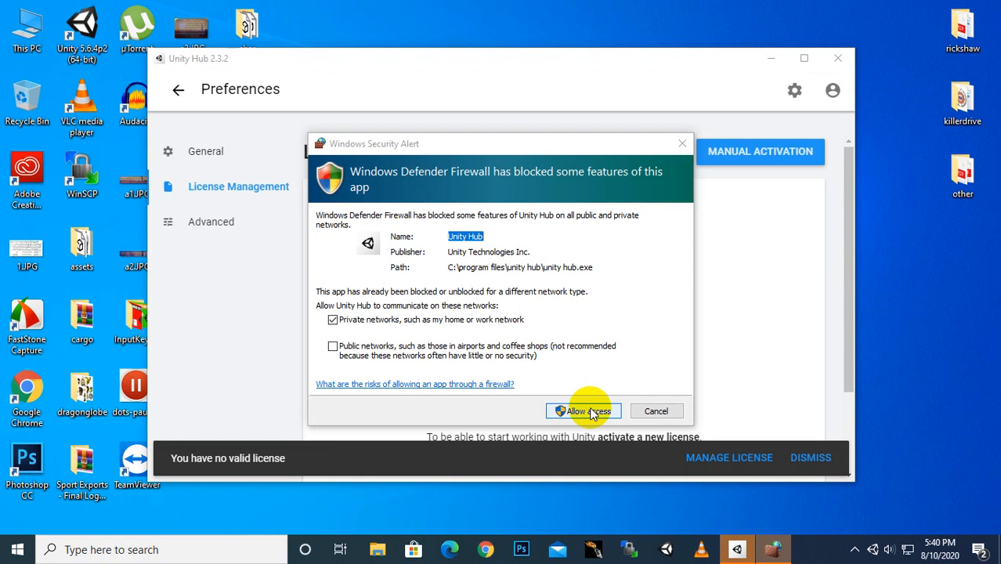
left_click(587, 410)
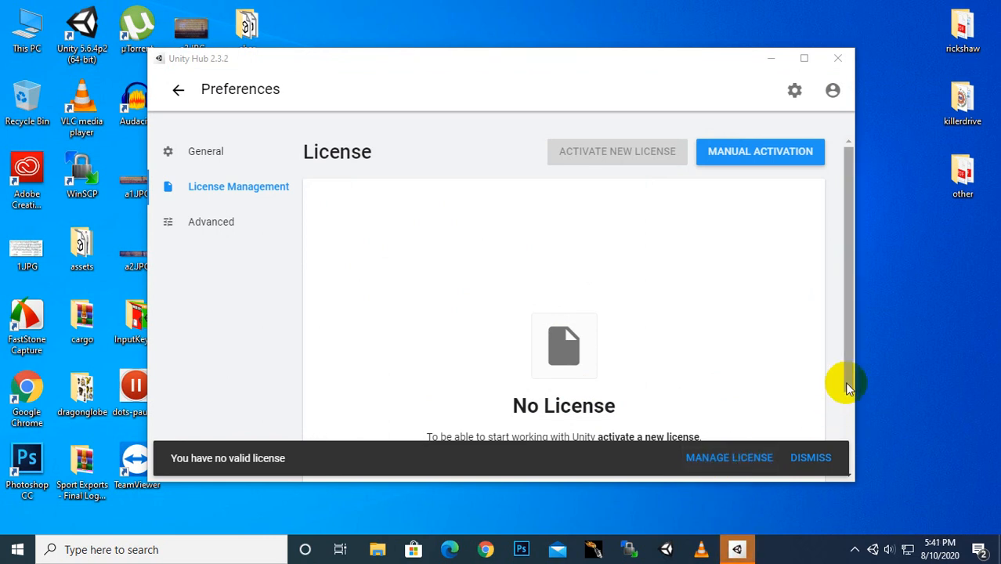
Step: Choose Manage License on the License page and then Login to reach the Unity ID form
left_click_drag(845, 387, 848, 399)
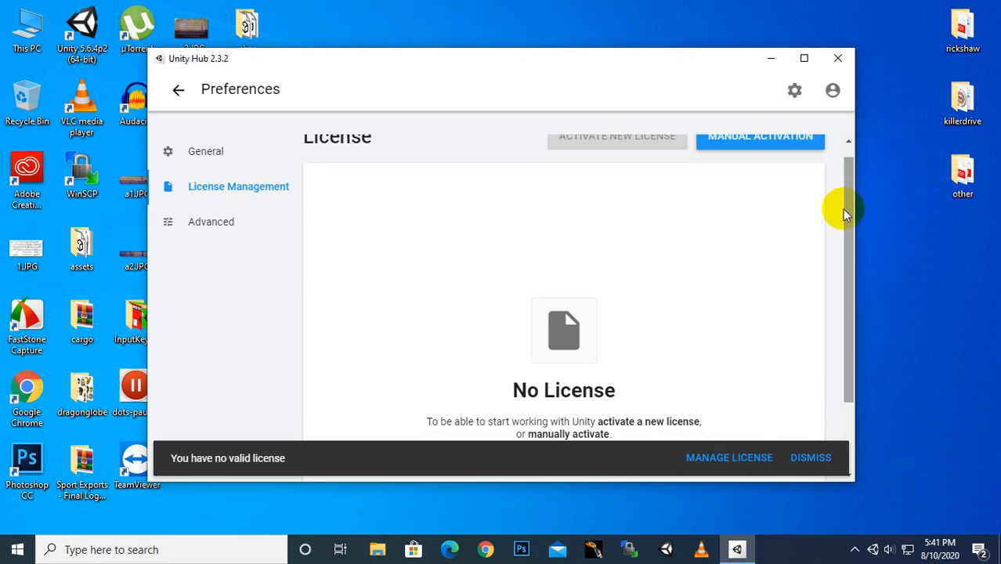
left_click_drag(844, 213, 844, 253)
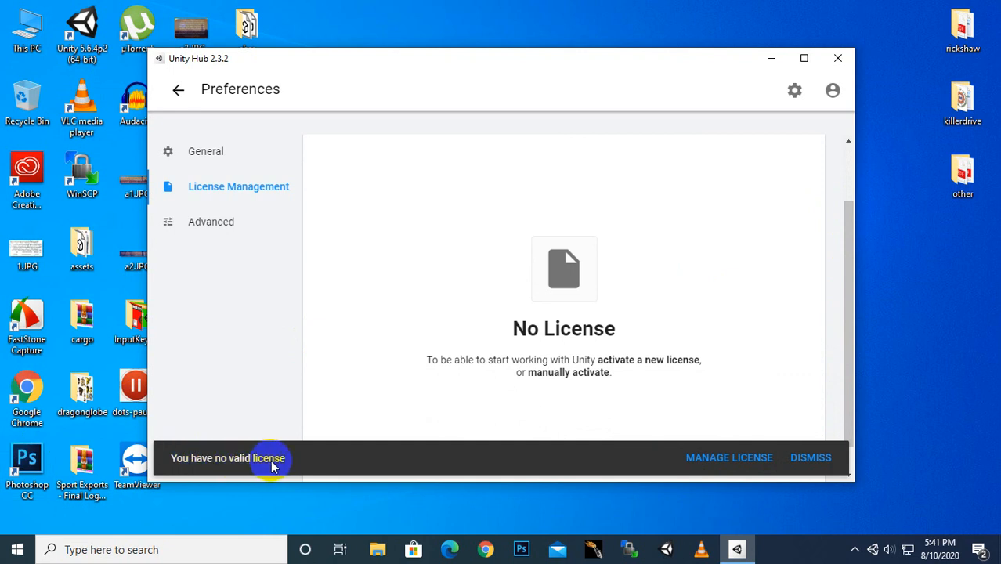
left_click(721, 460)
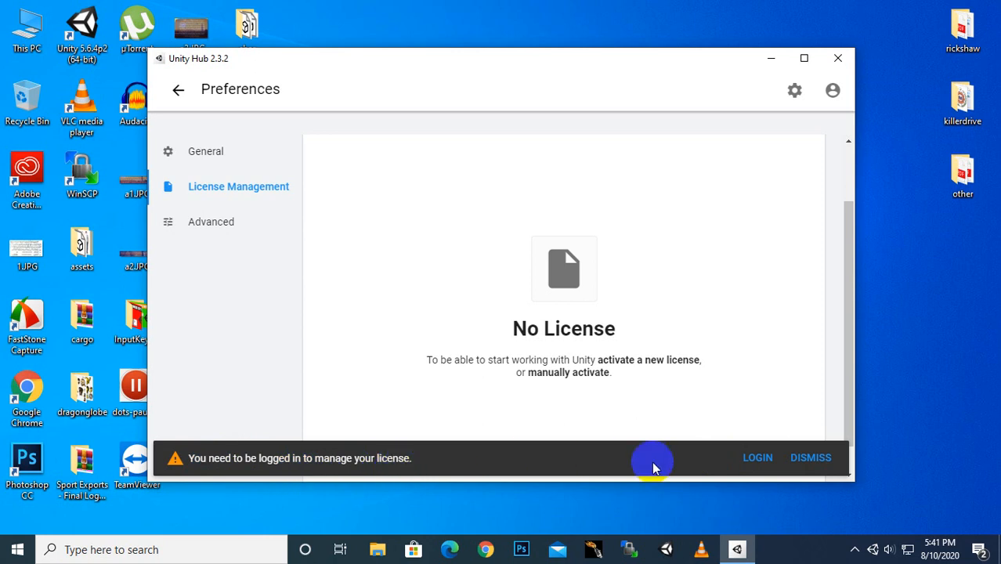
left_click(758, 462)
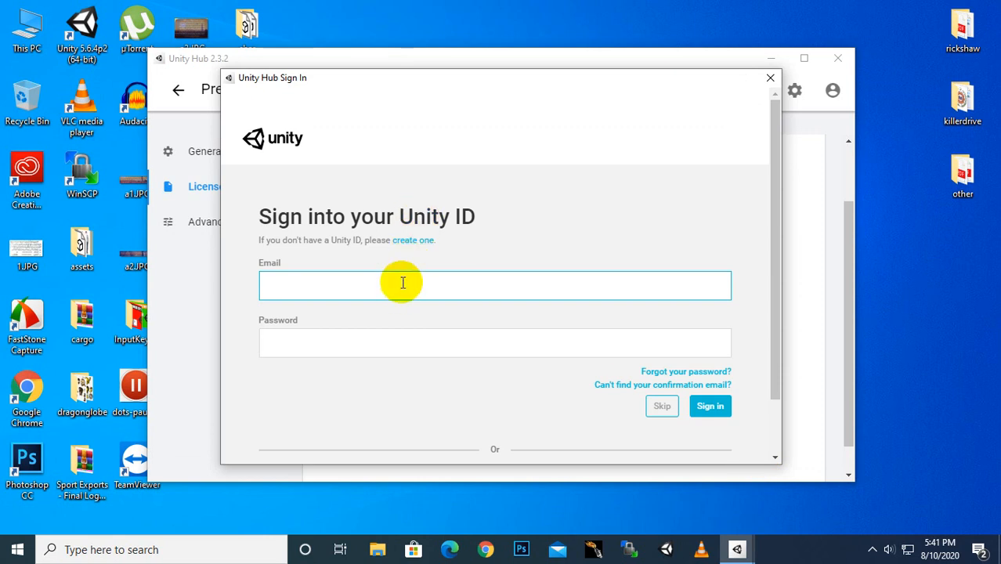
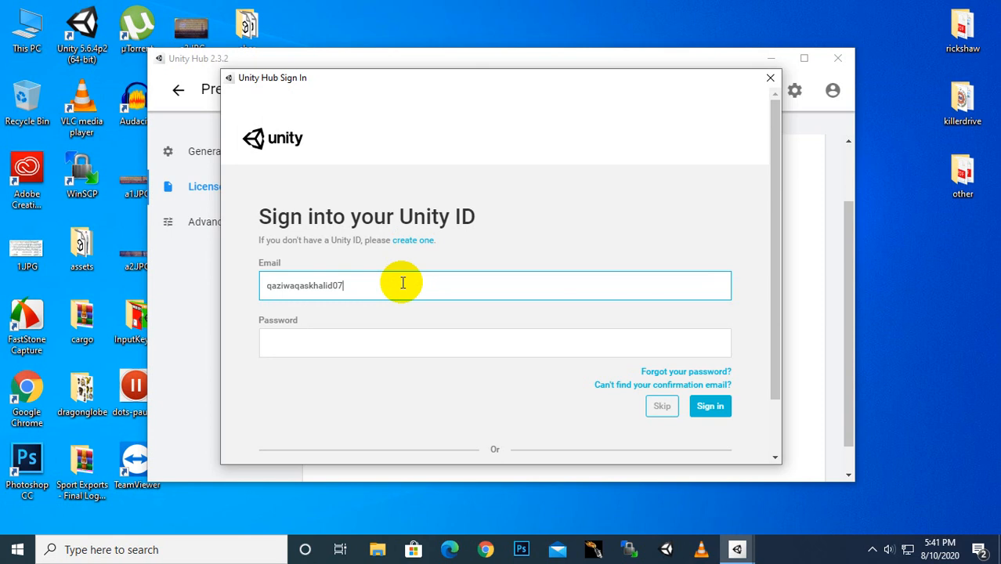
Step: Sign in with the account e-mail and password, re-entering the password after a failed attempt
key("Tab")
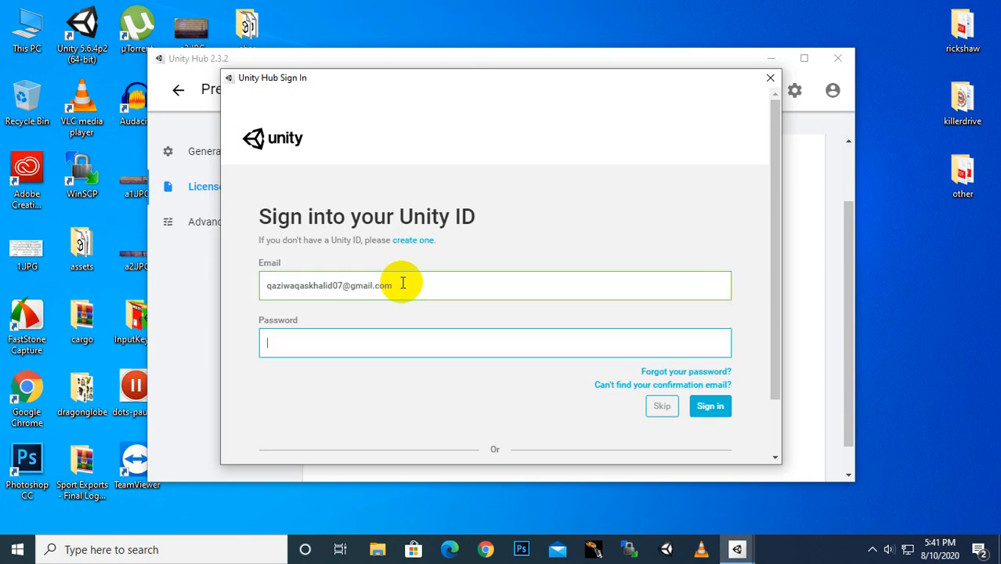
type("••••••••••••")
left_click(709, 410)
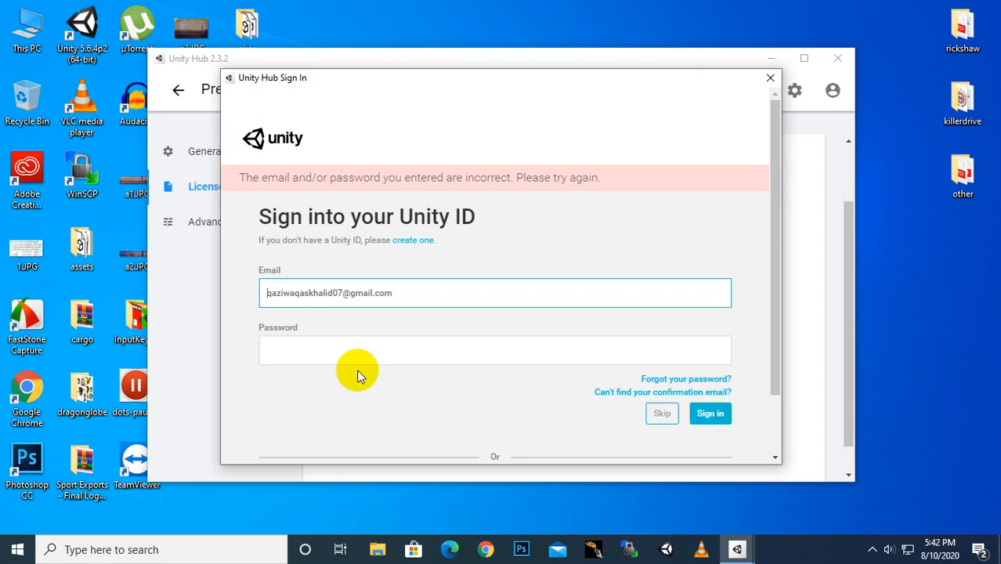
left_click(320, 358)
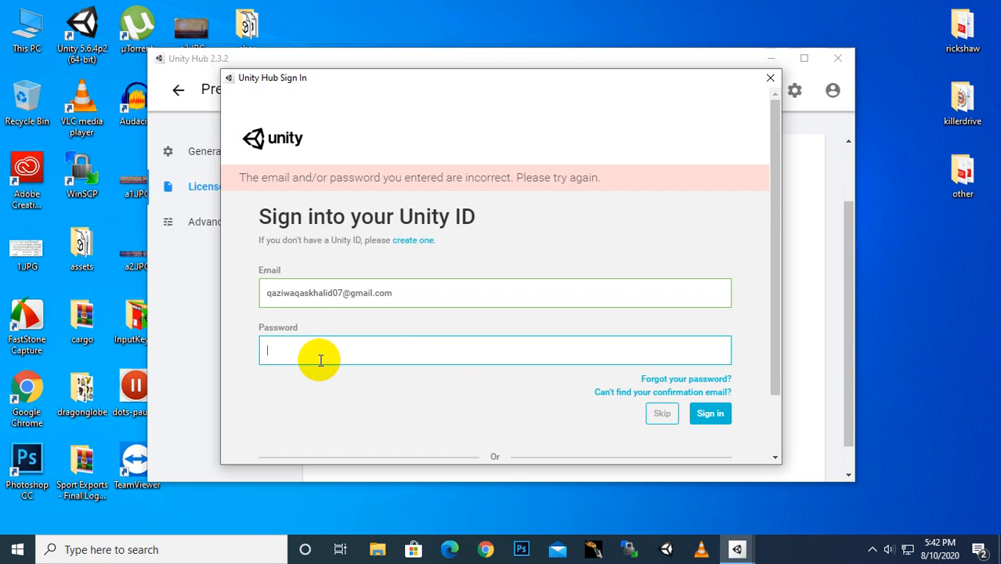
type("••••••••••••")
key("Return")
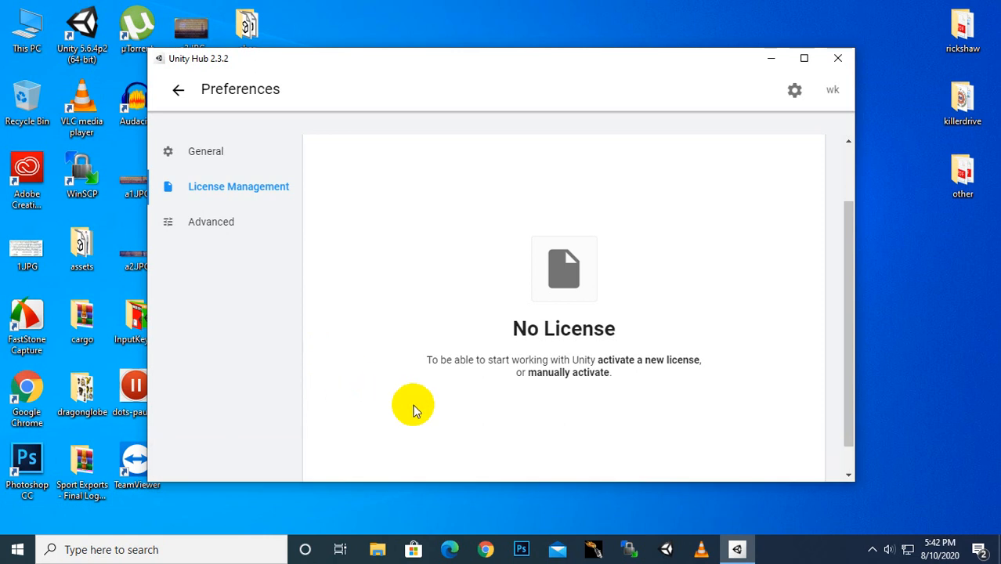
left_click(834, 93)
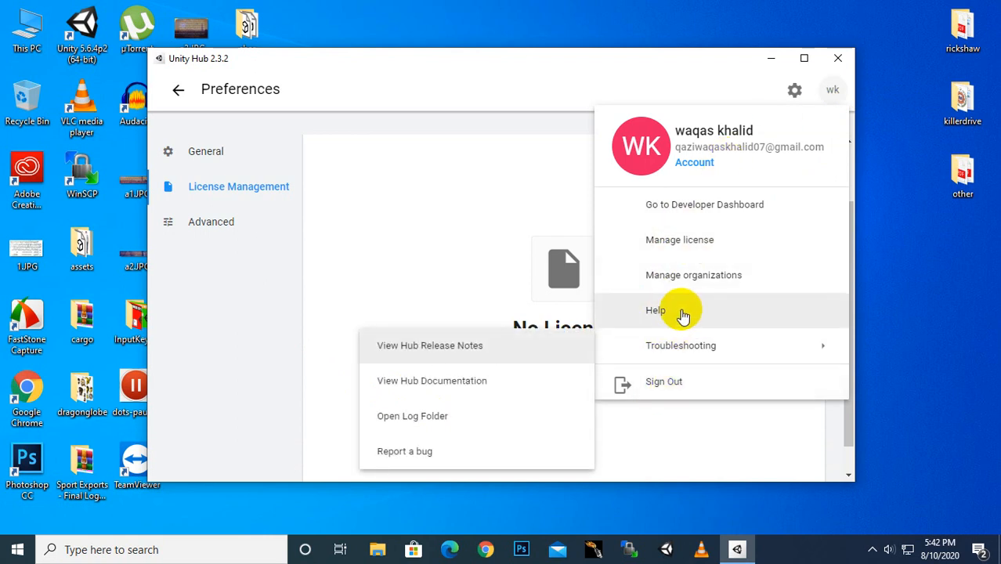
left_click(397, 257)
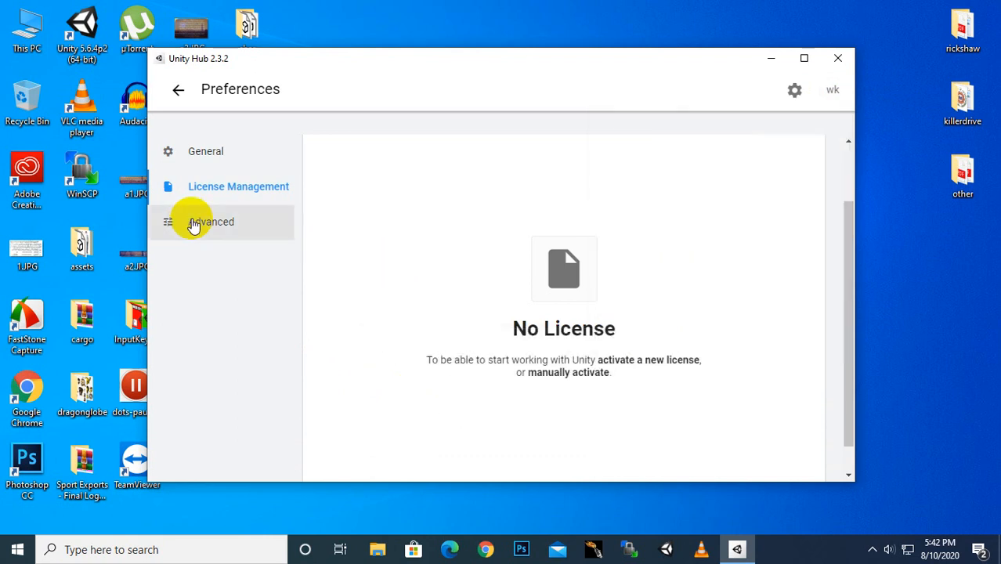
left_click(195, 157)
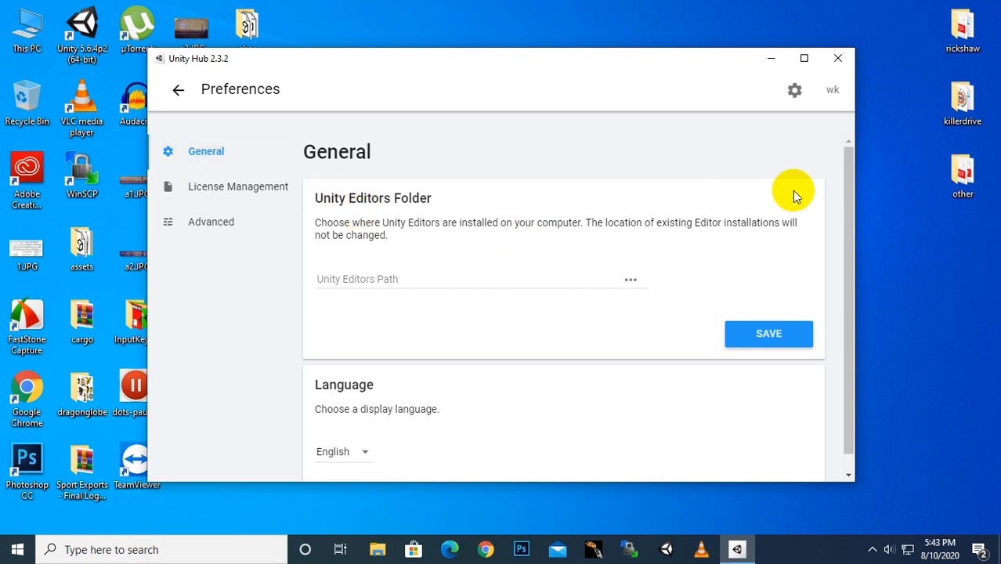
left_click_drag(852, 215, 857, 286)
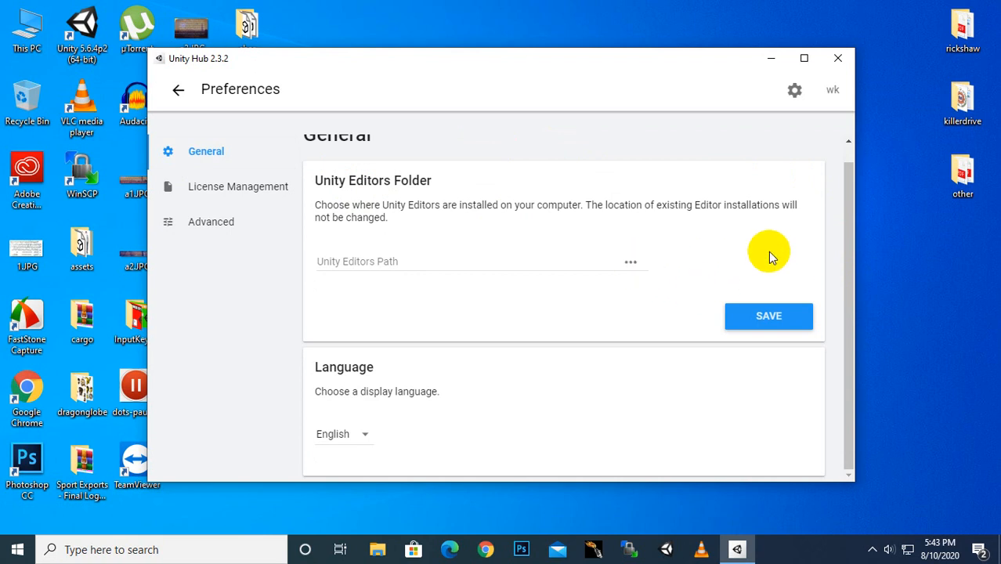
left_click_drag(845, 251, 846, 167)
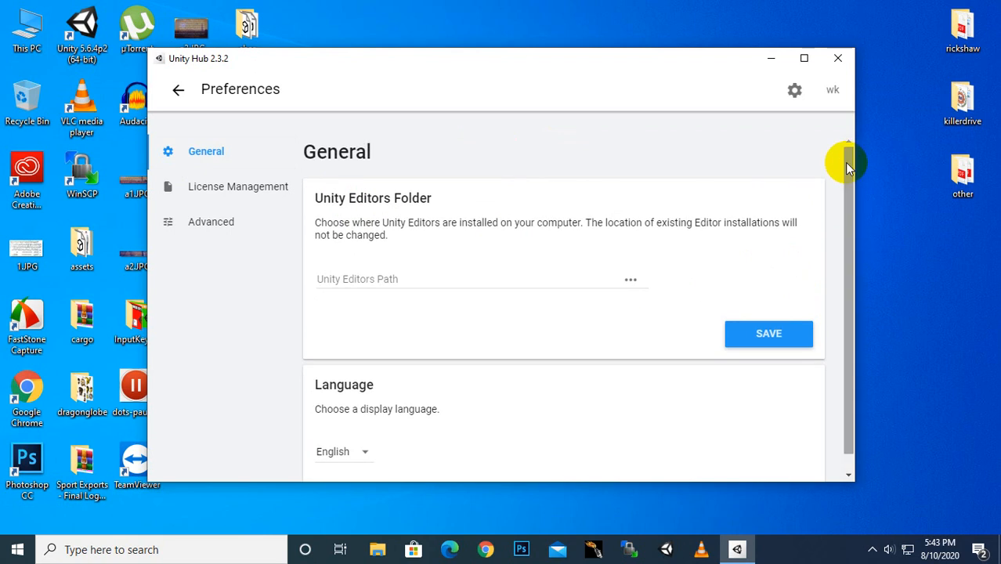
left_click(237, 201)
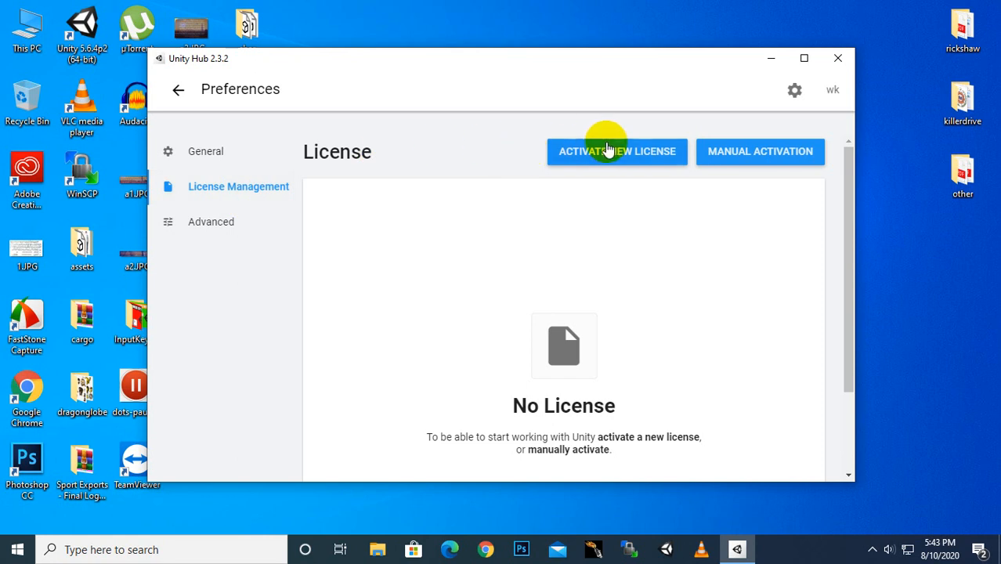
Step: Activate a new Unity Personal license, declaring non-professional use
left_click(610, 152)
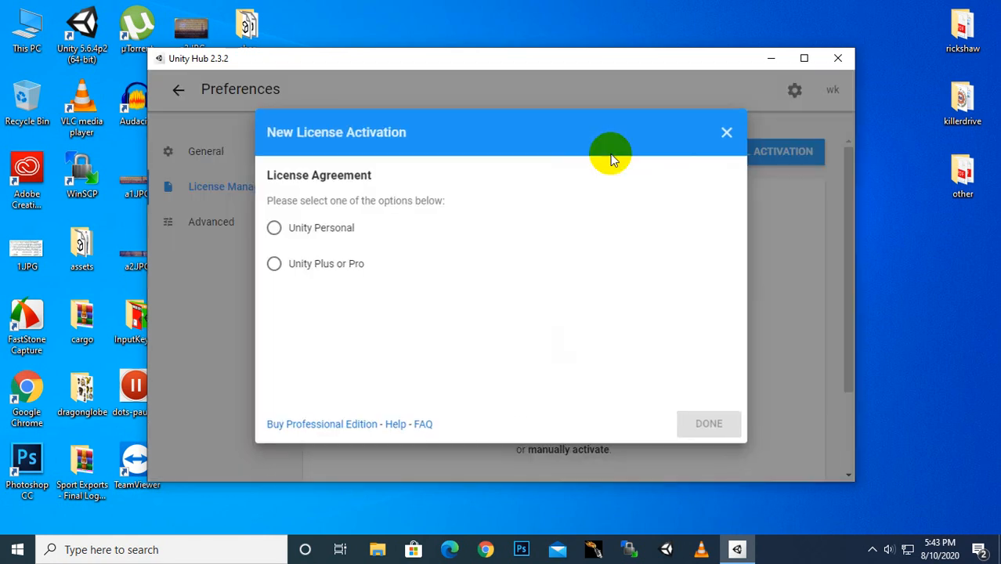
left_click(295, 230)
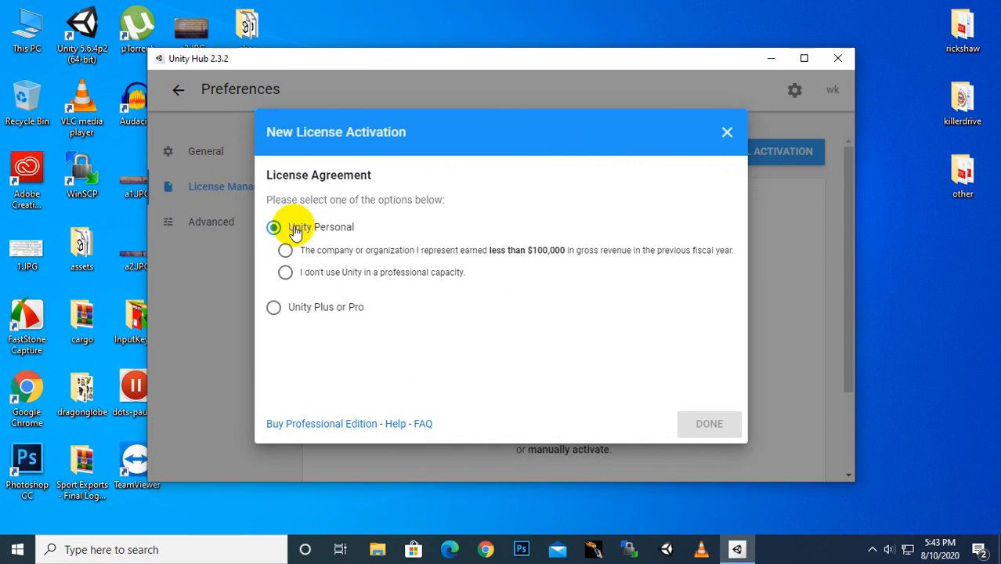
left_click(337, 282)
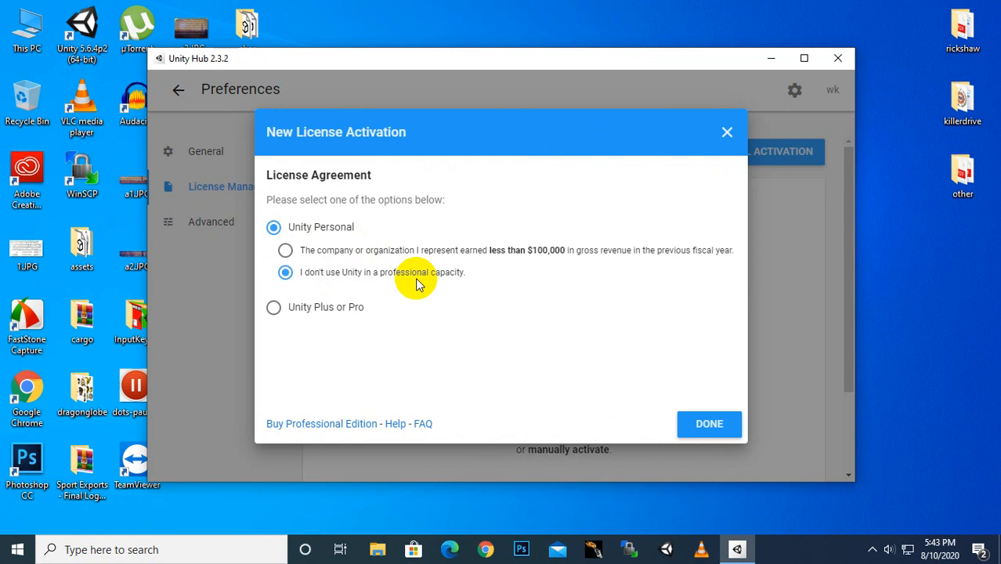
left_click(708, 424)
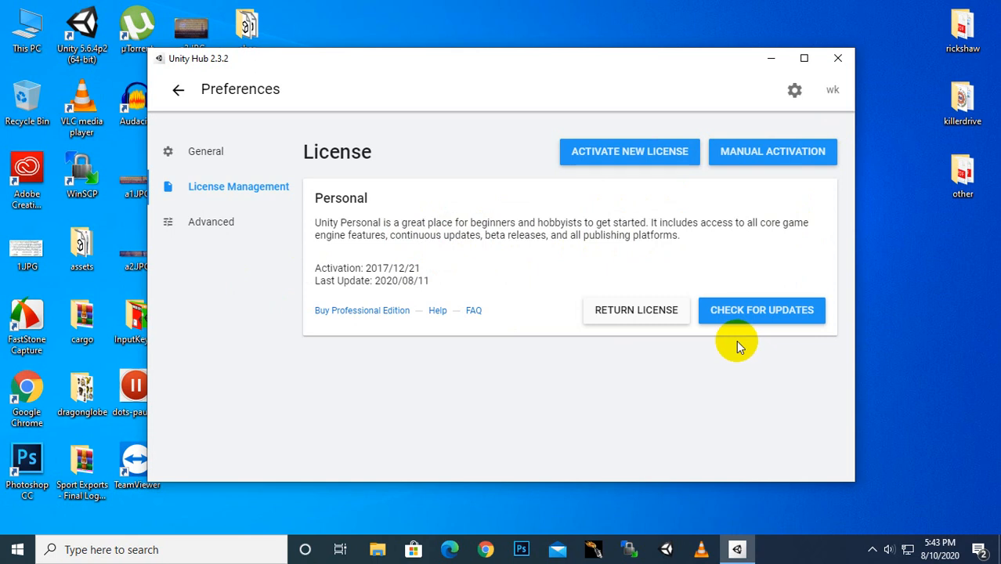
Step: Set the Advanced release channel to Beta, back to Production, then return to Projects
left_click(217, 226)
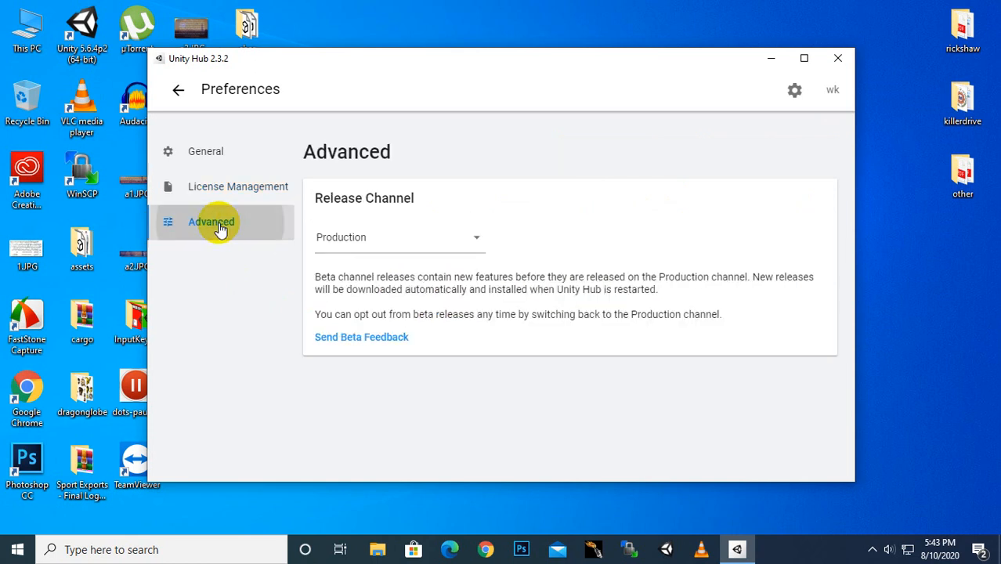
left_click(376, 243)
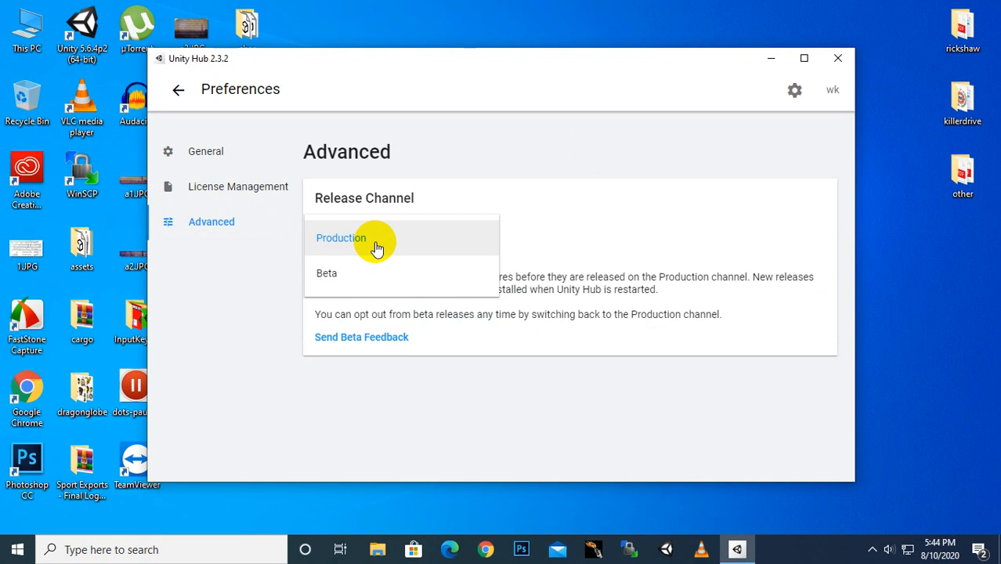
left_click(346, 273)
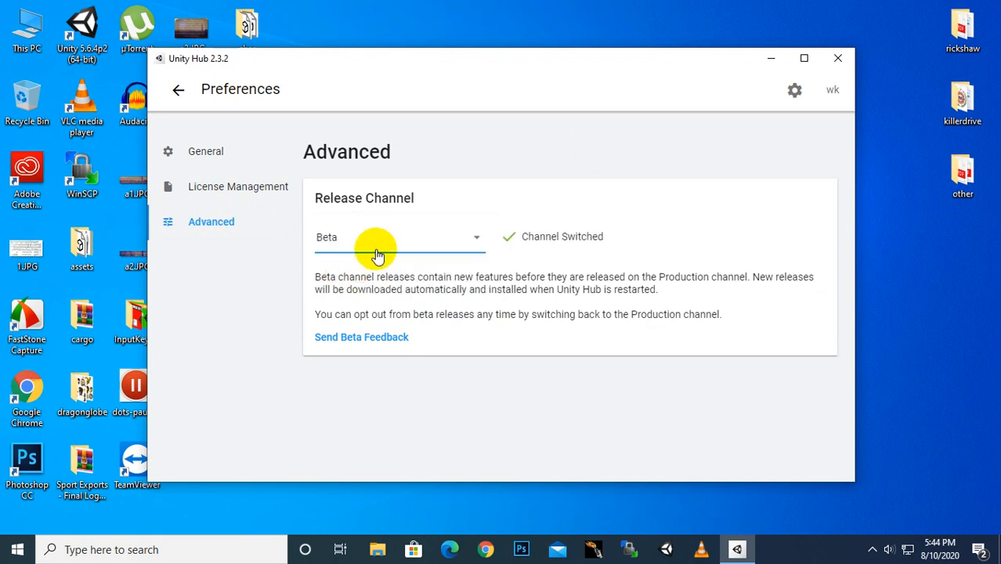
left_click(398, 236)
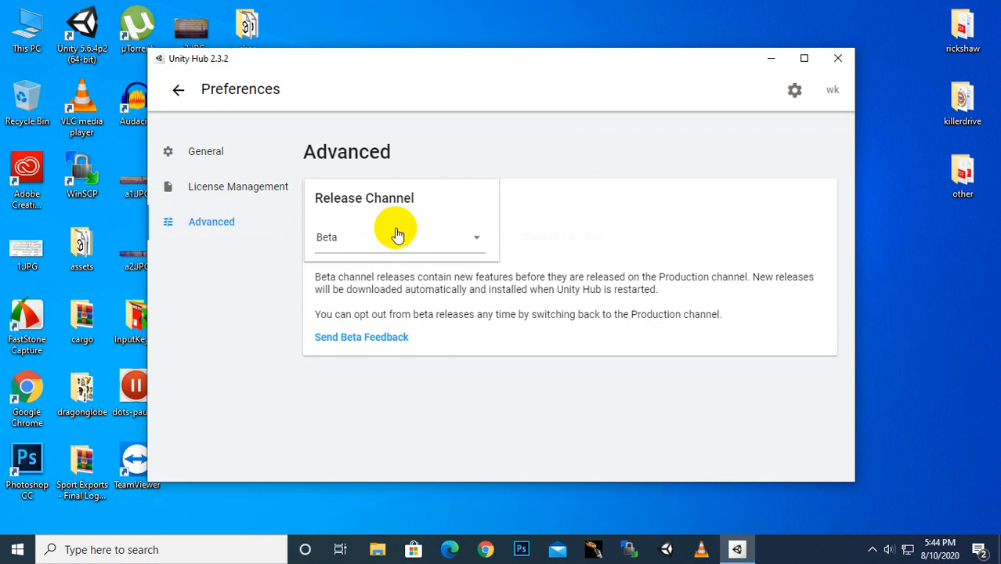
left_click(375, 217)
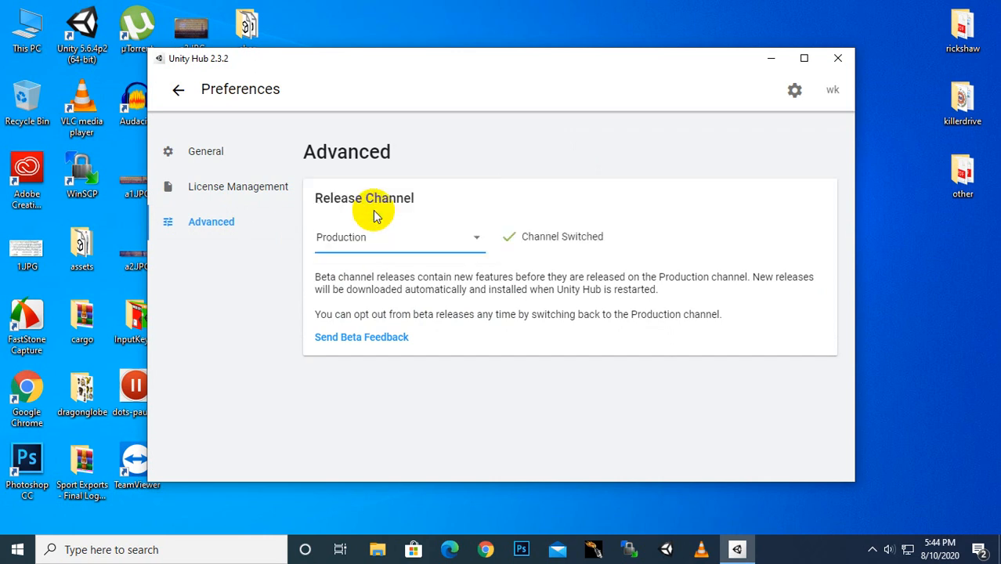
left_click(176, 92)
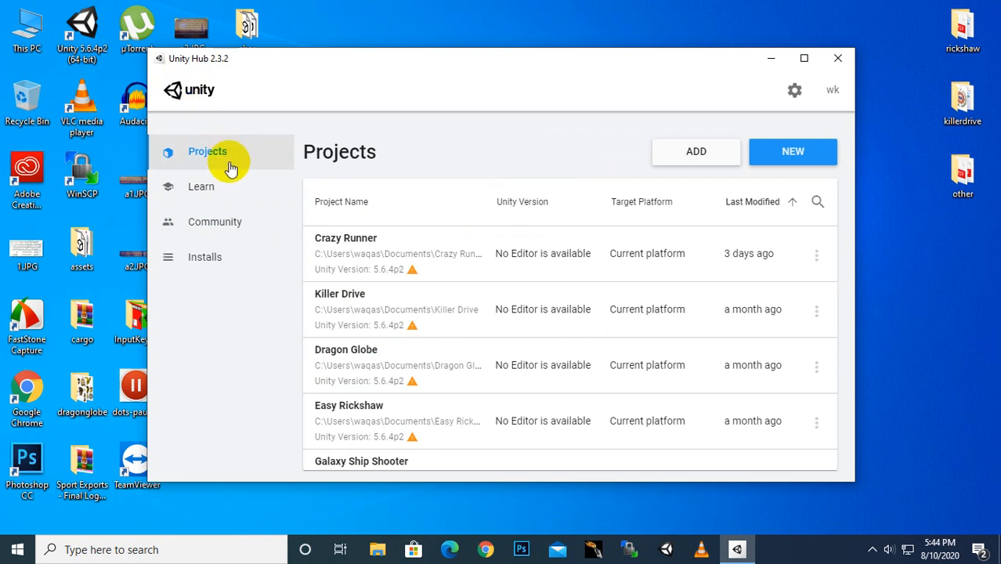
Step: Open the Installs page and start adding a Unity version with ADD
left_click(200, 266)
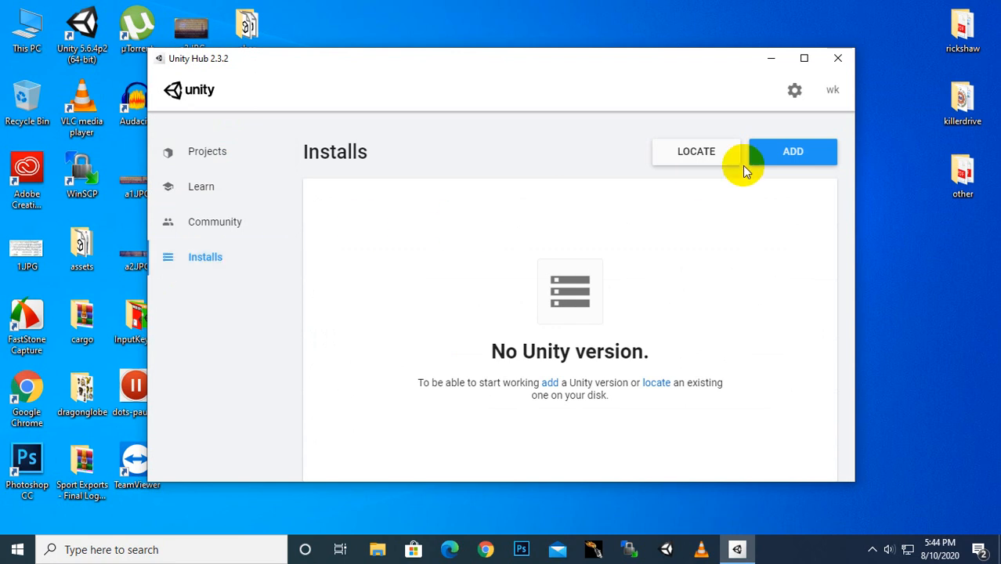
left_click(770, 163)
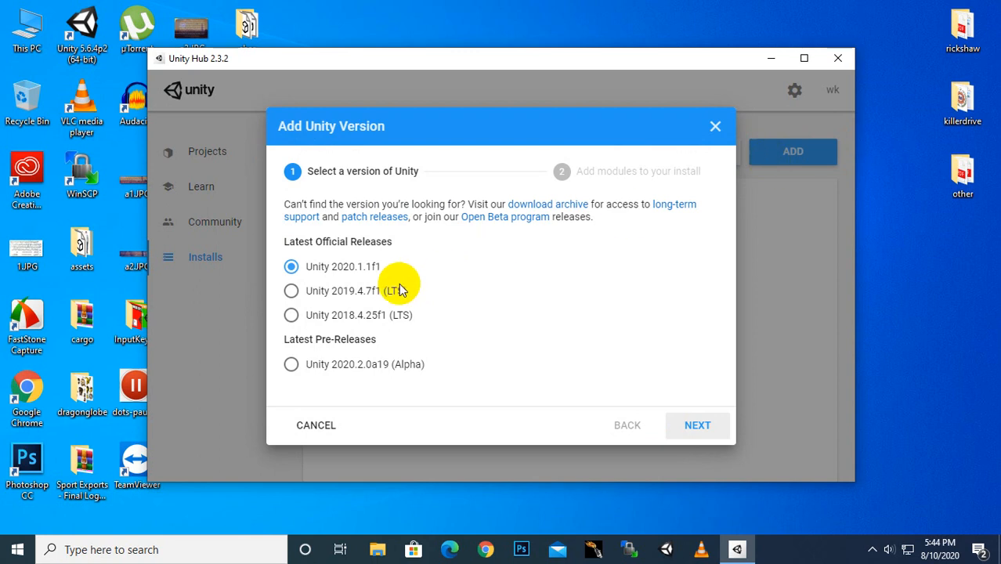
Step: Choose Unity 2019.4.7f1 (LTS) as the version to add and continue to module selection
left_click(368, 292)
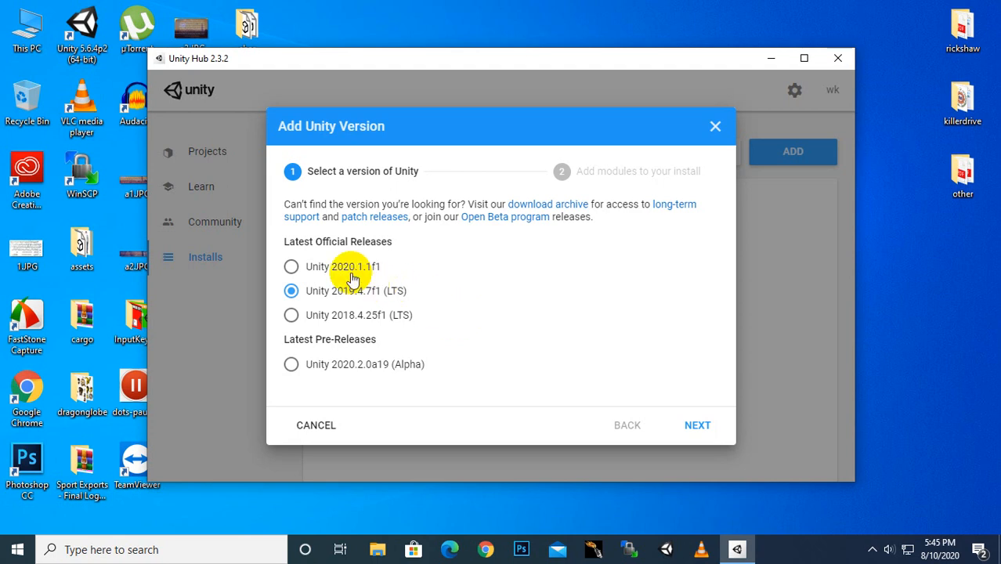
left_click(694, 429)
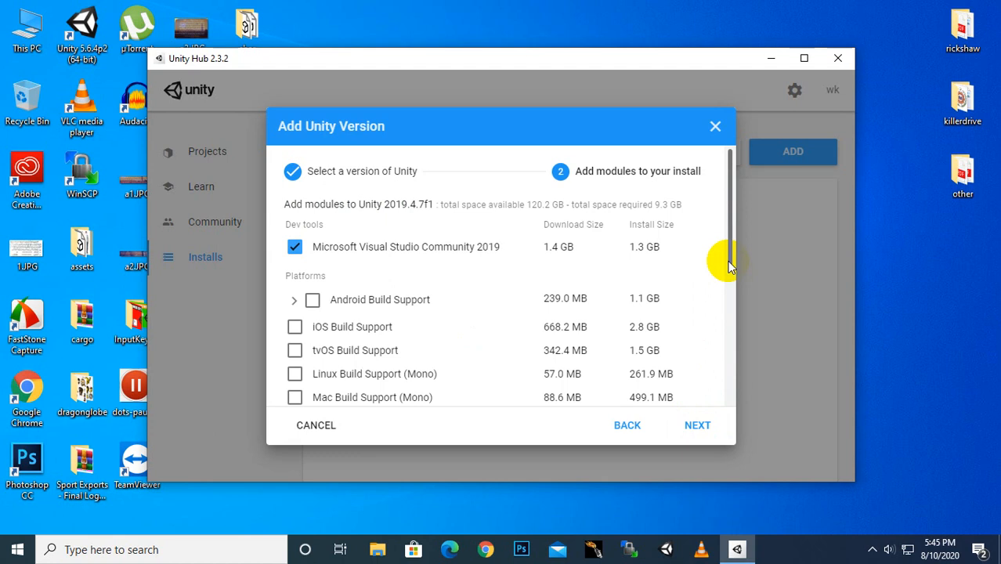
Step: Untick Documentation, leave iOS and Mac Build Support off, and tick Android Build Support
mouse_move(729, 267)
left_mouse_down()
mouse_move(713, 330)
mouse_move(713, 407)
left_mouse_up()
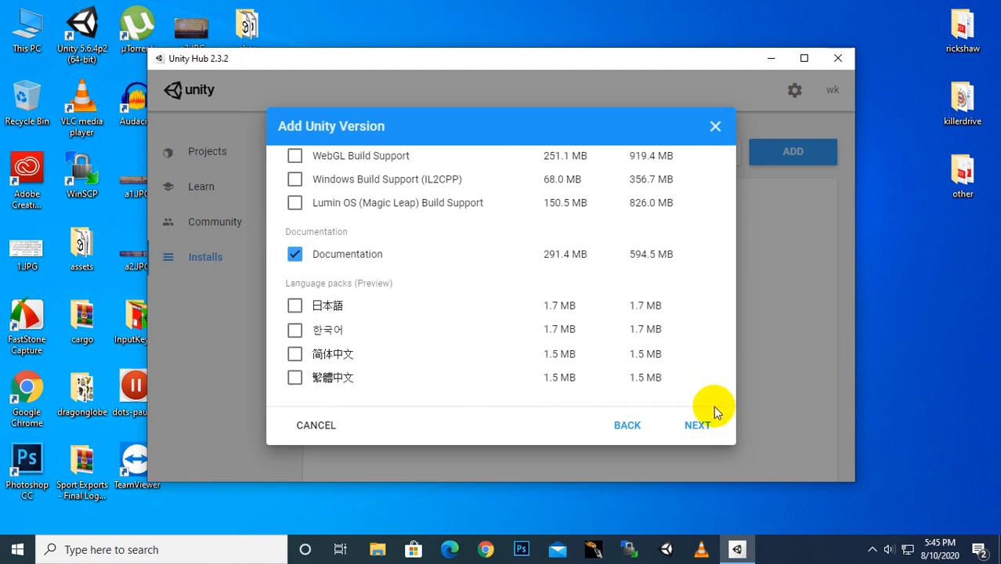
left_click(294, 254)
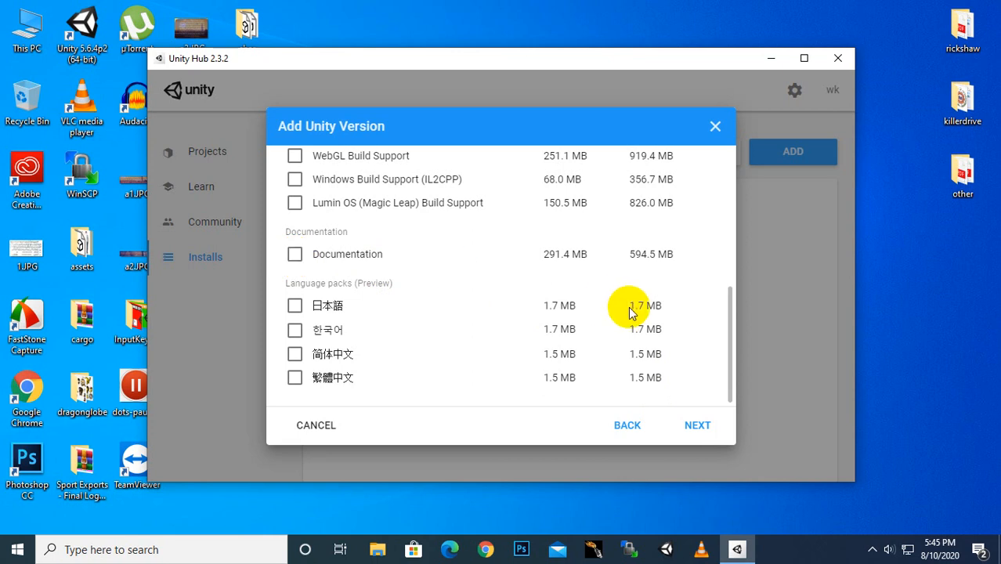
left_click_drag(727, 322, 730, 188)
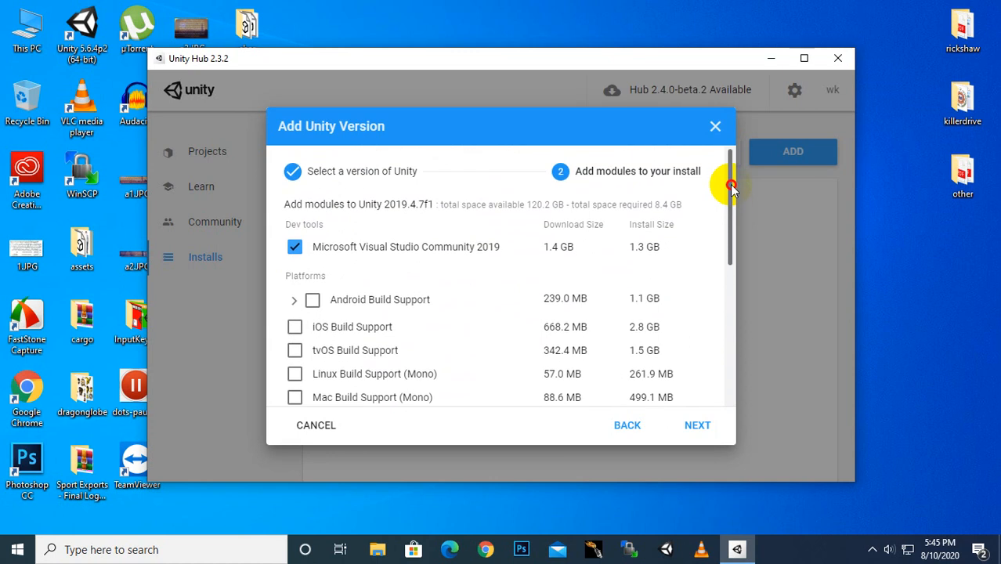
left_click(294, 329)
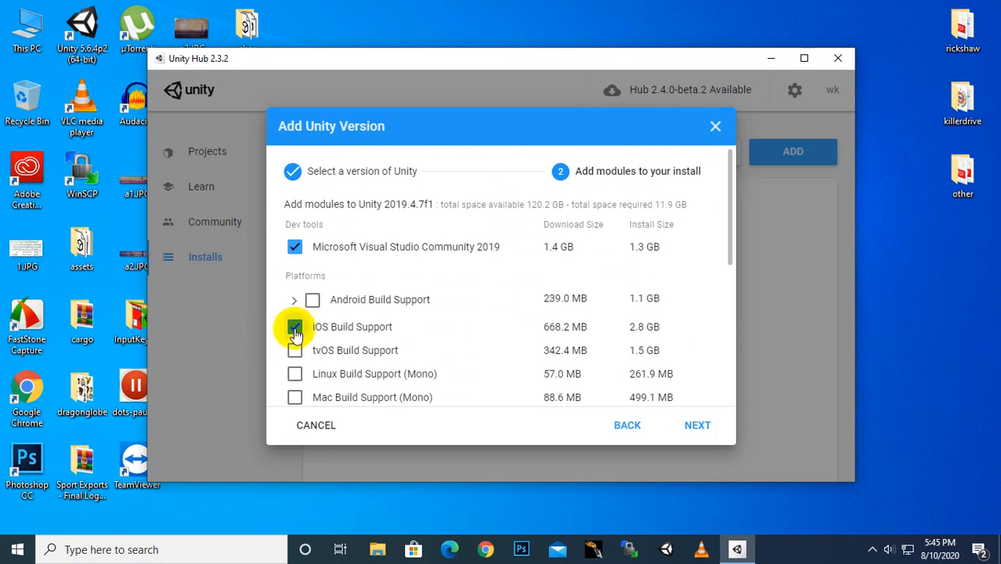
left_click(295, 328)
left_click(296, 405)
left_click(295, 406)
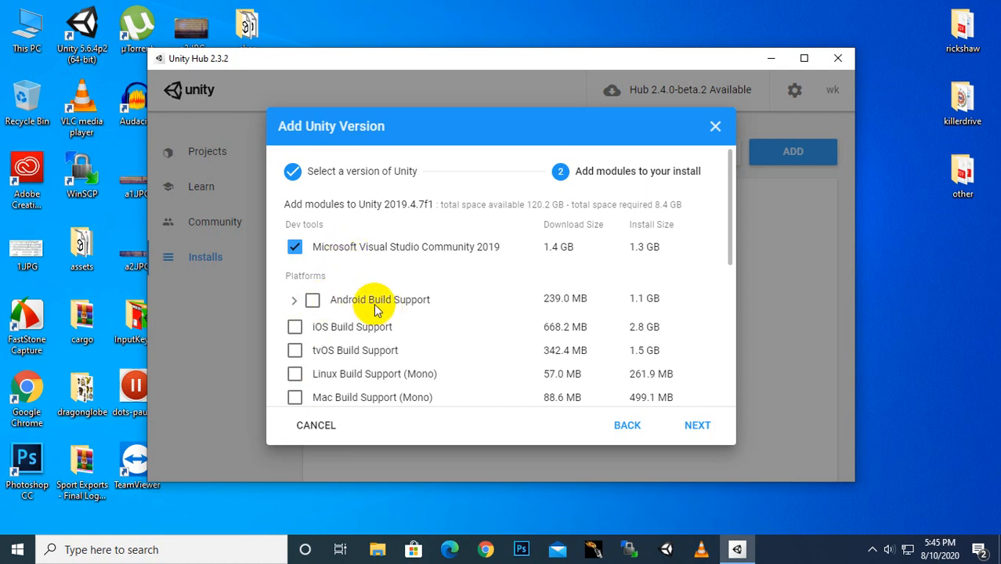
left_click(312, 300)
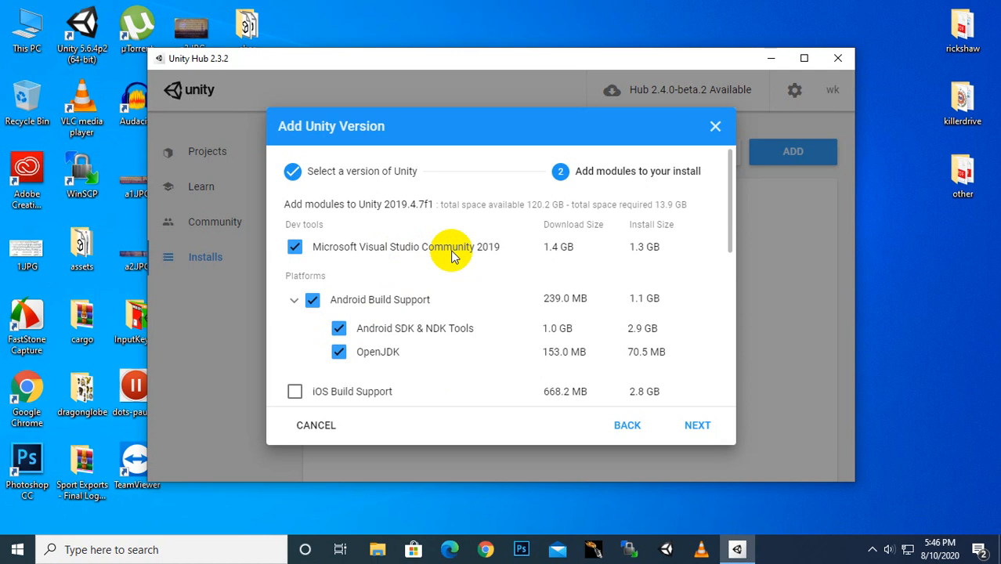
Step: Accept the Visual Studio and Android SDK & NDK license terms to start installing 2019.4.7f1
left_click(697, 429)
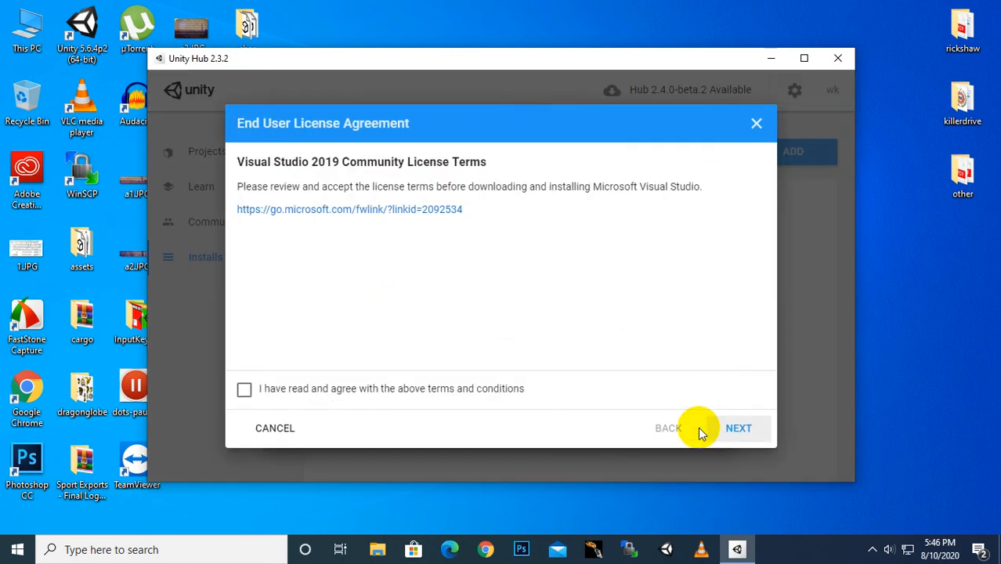
left_click(464, 388)
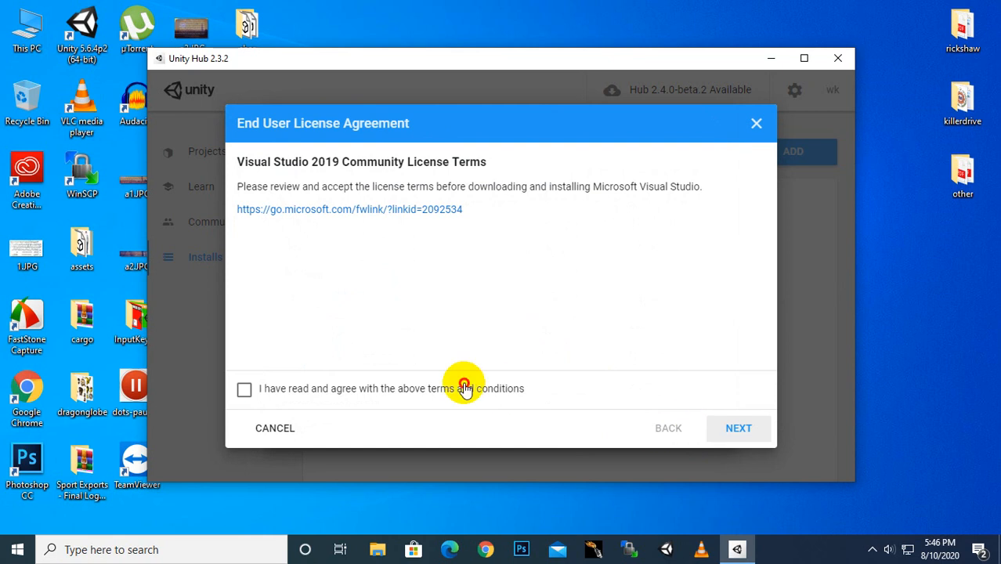
left_click(736, 427)
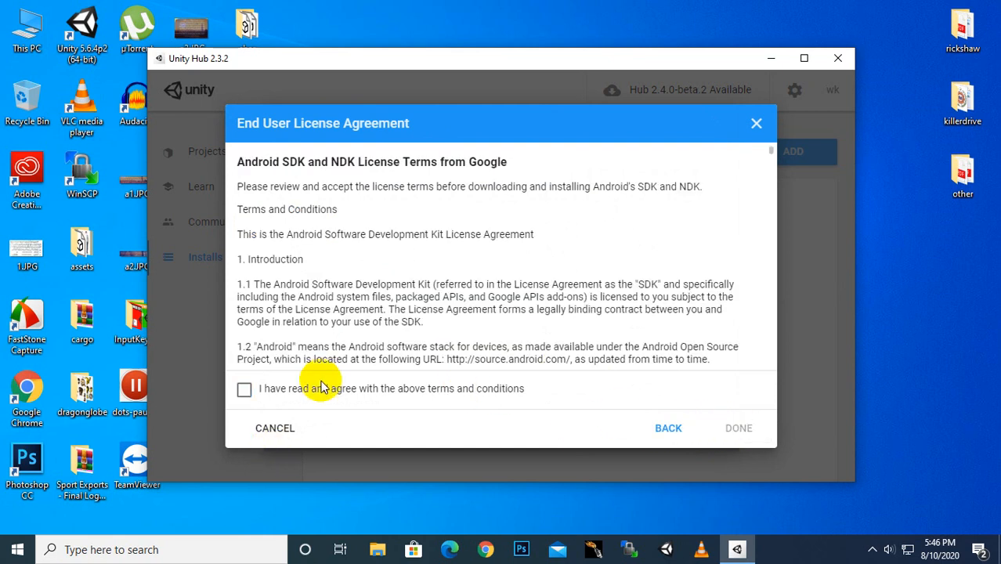
left_click(320, 392)
left_click(741, 425)
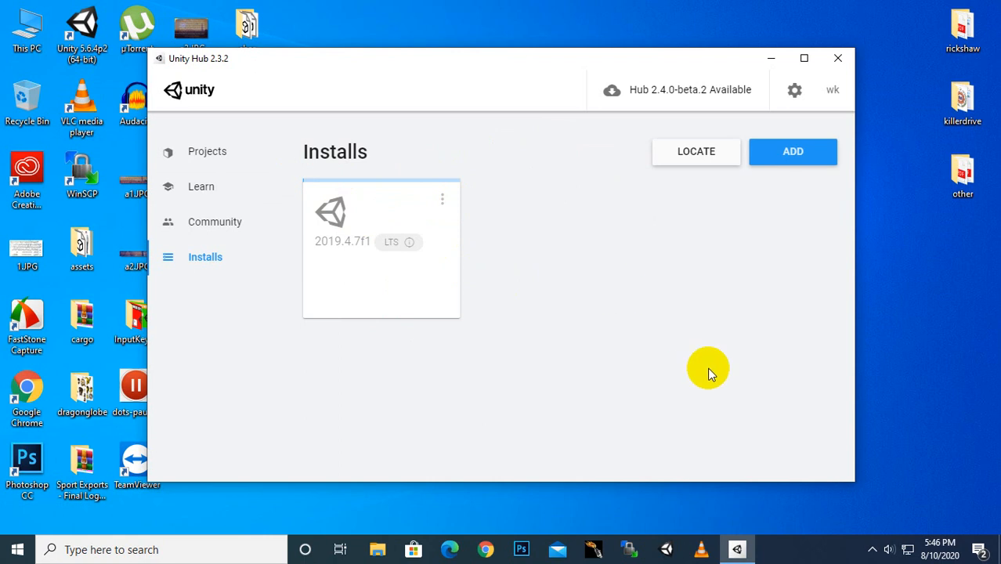
left_click(874, 553)
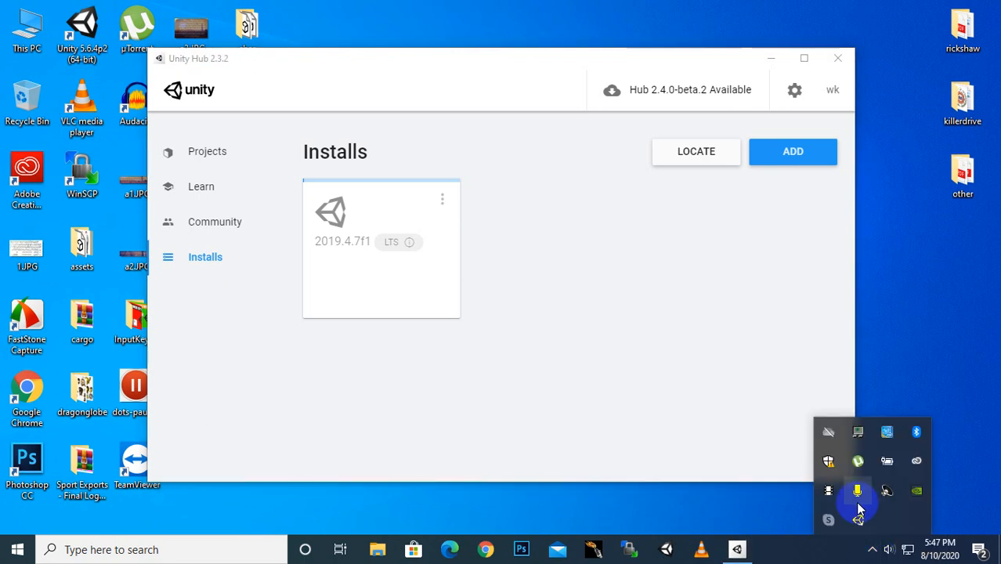